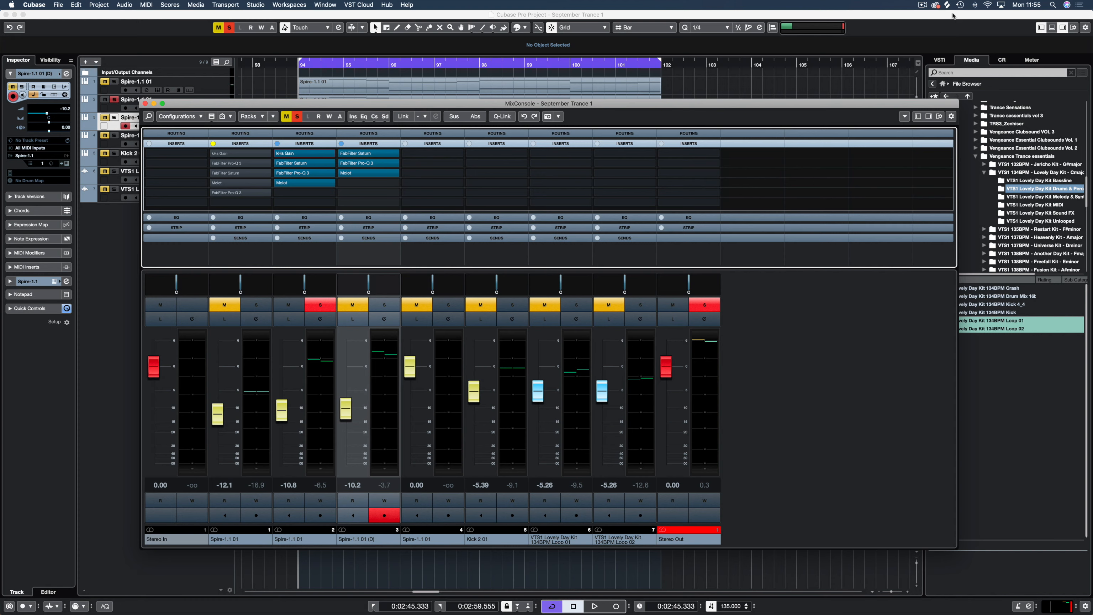
Step: Inspect the FabFilter Saturn insert on the second Spire channel, close it, and audition the soloed channel
left_click(286, 163)
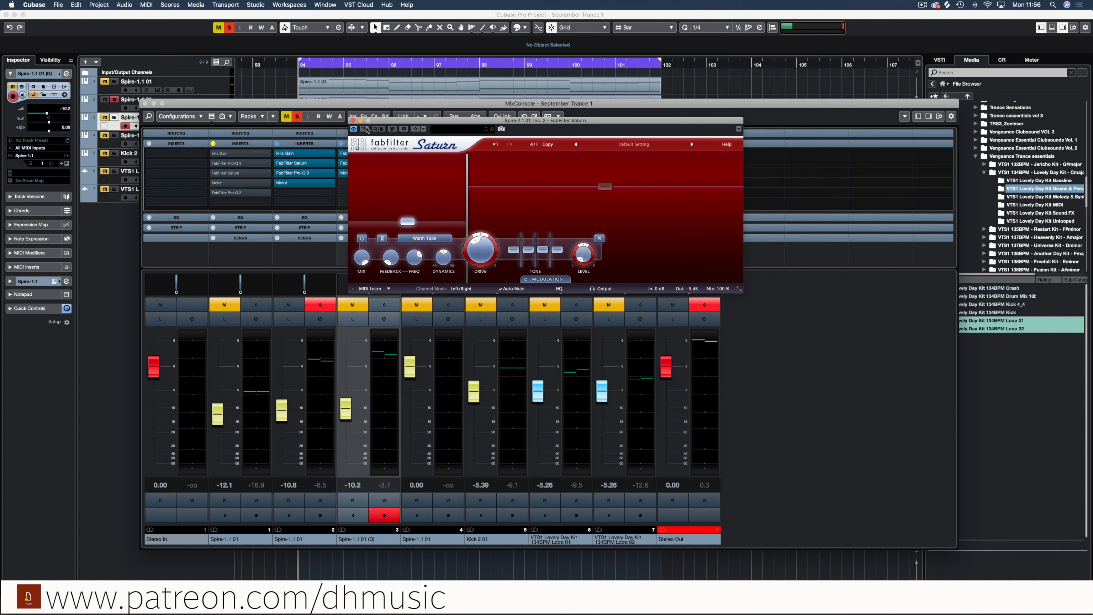
left_click(353, 122)
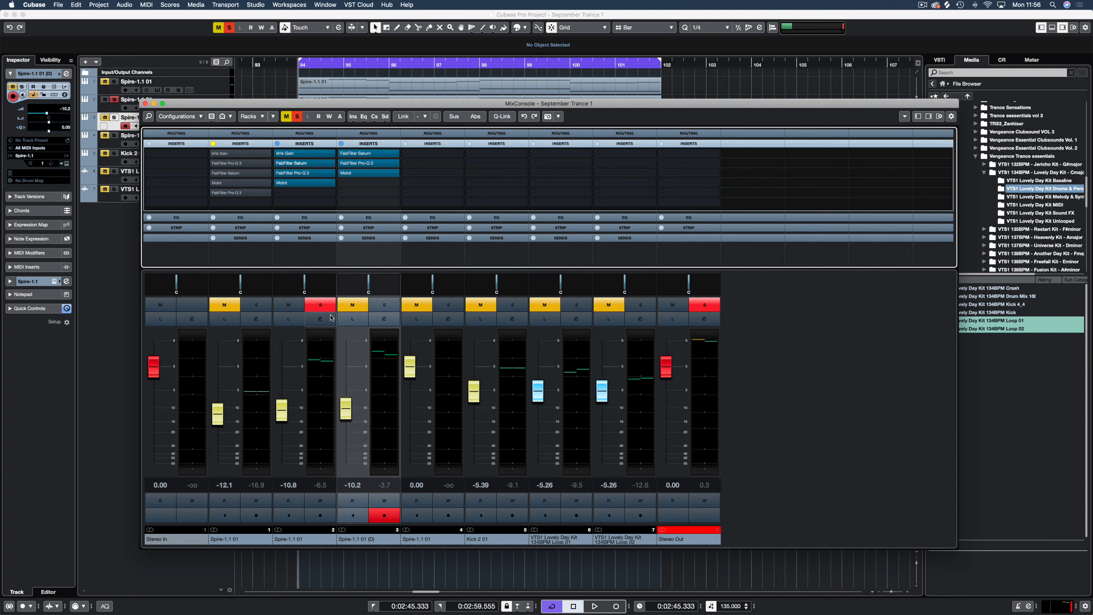
key("space")
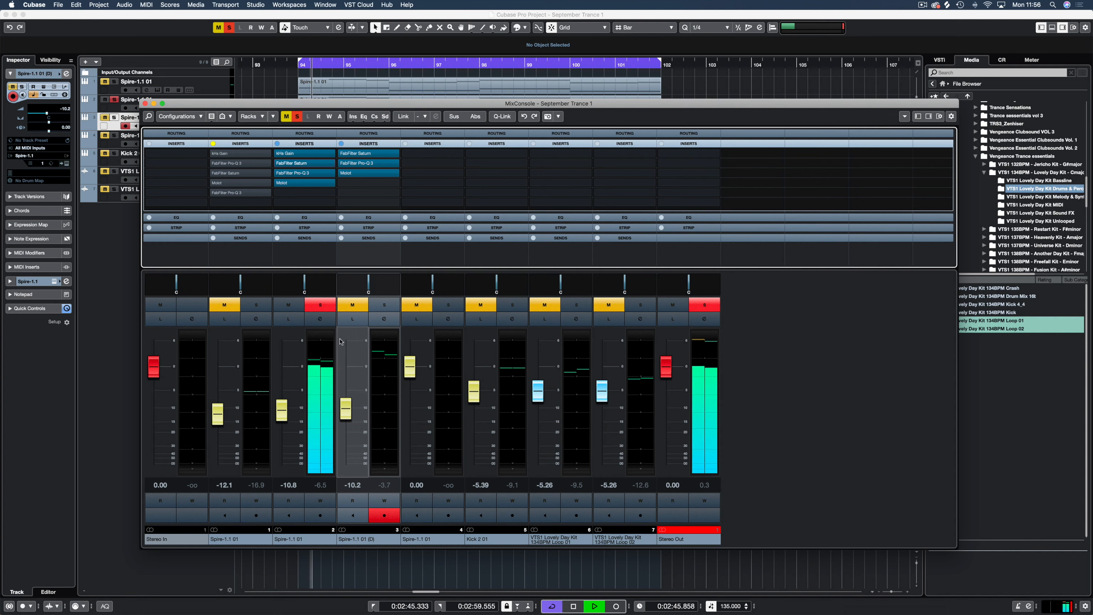
key("space")
Step: Solo the third Spire channel instead of the second, audition it briefly, and clear the solo
left_click(381, 309)
left_click(320, 304)
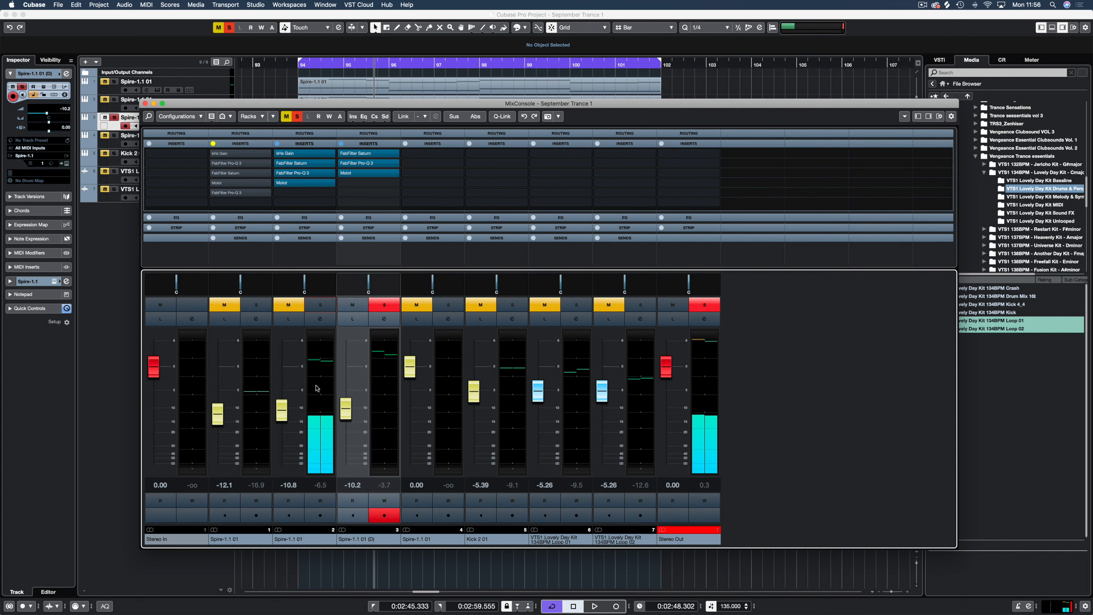
key("space")
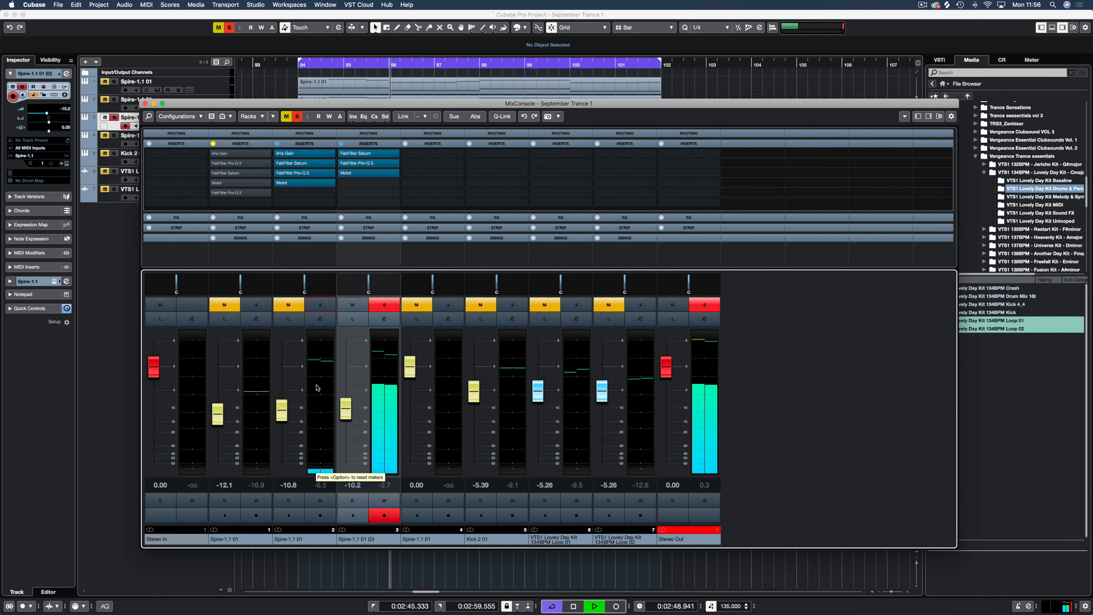
key("space")
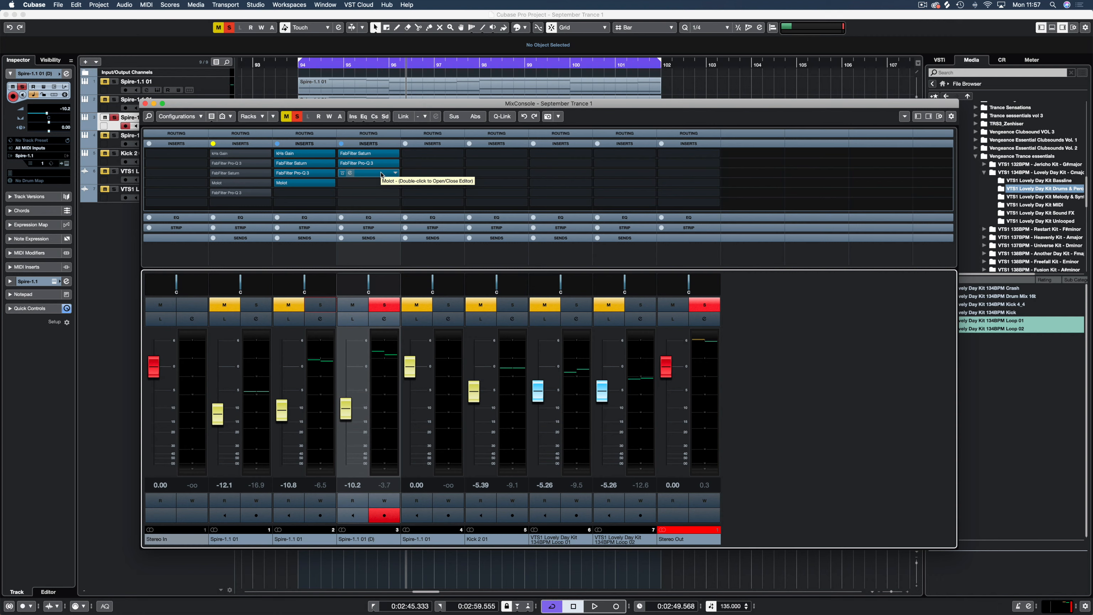
left_click(384, 305)
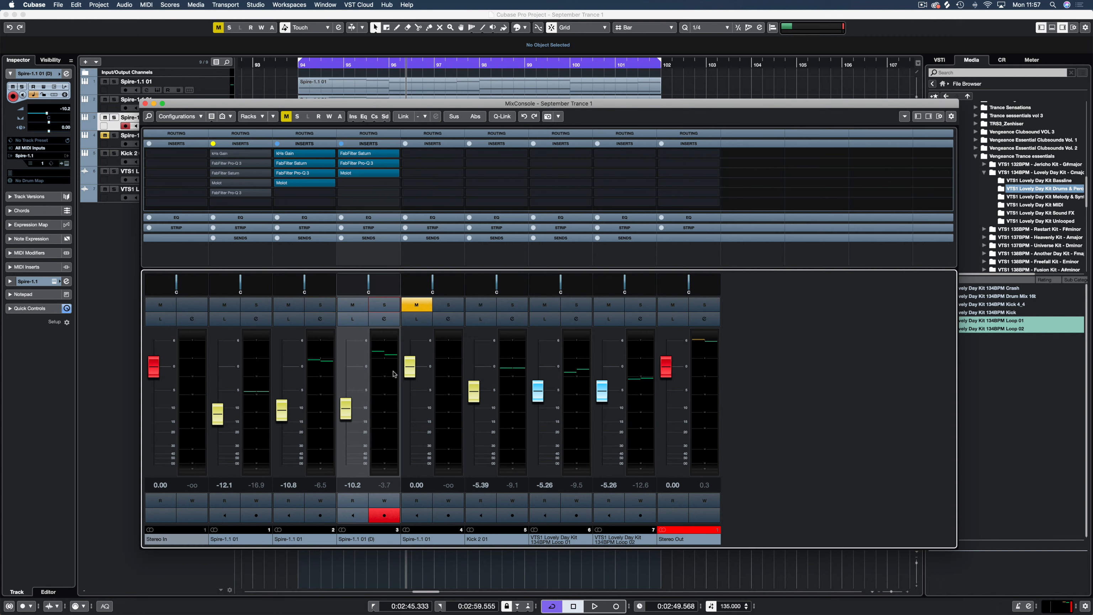
Step: Open FabFilter Saturn on the second Spire channel, solo that channel during playback, and show the upper Warm Tape band's settings
double_click(287, 164)
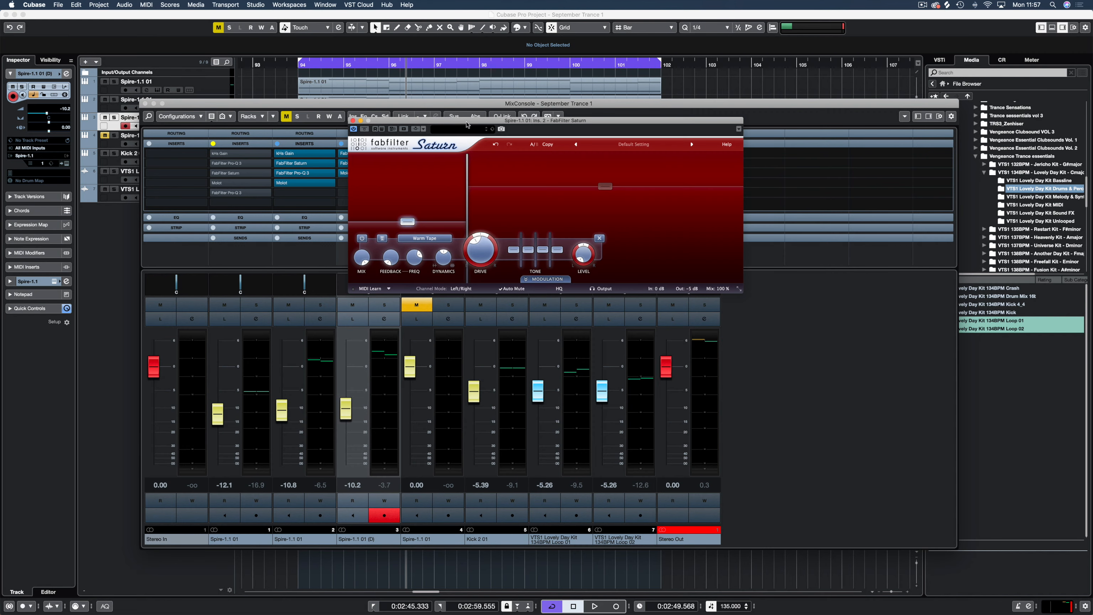
left_click_drag(466, 125, 489, 221)
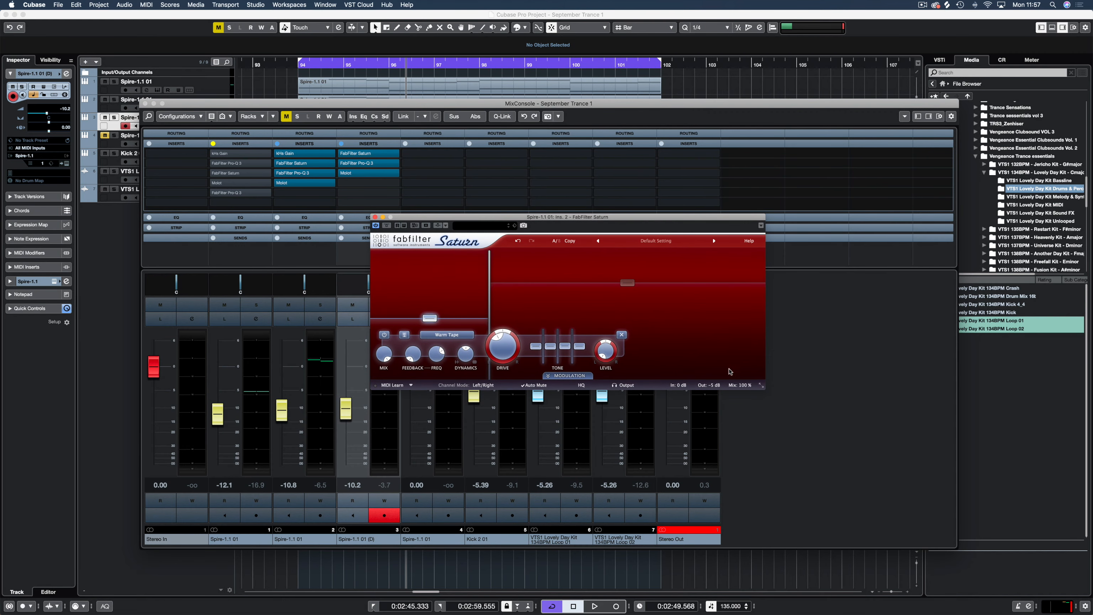
key("space")
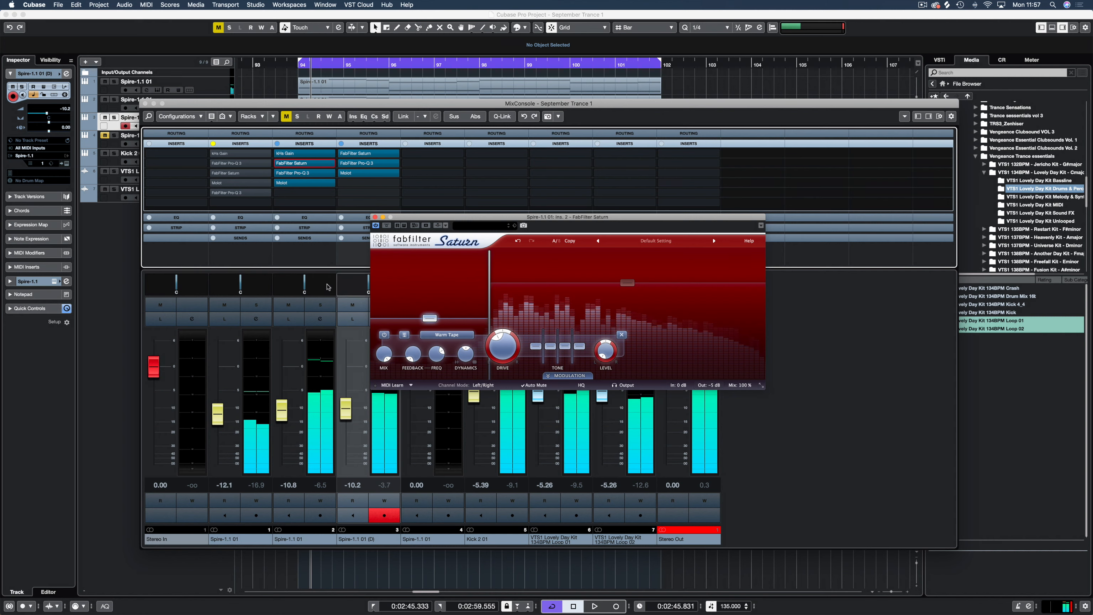
left_click(320, 305)
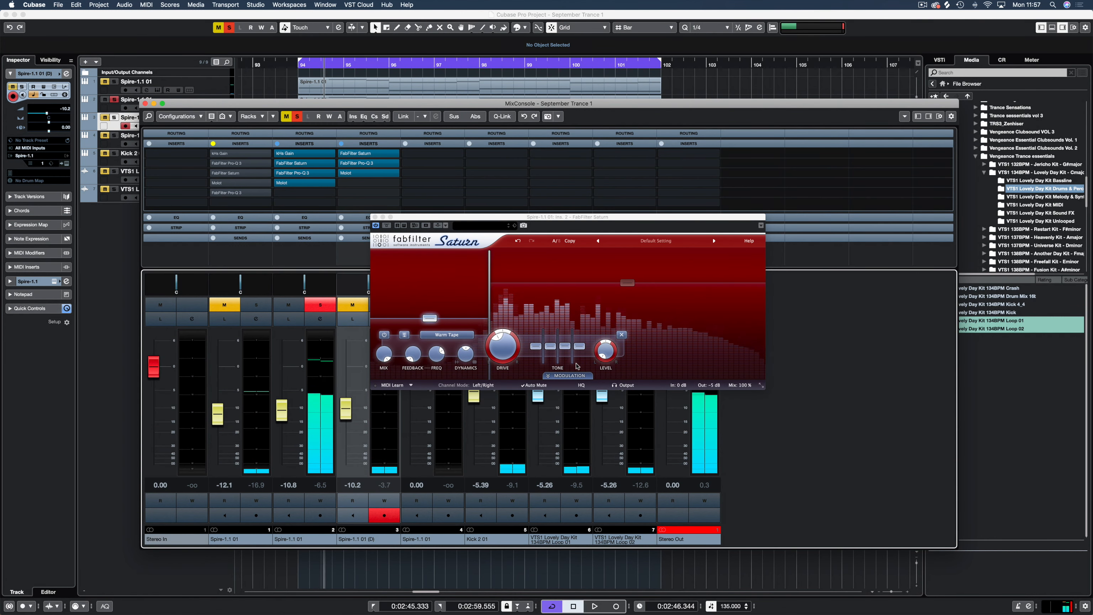
left_click(627, 283)
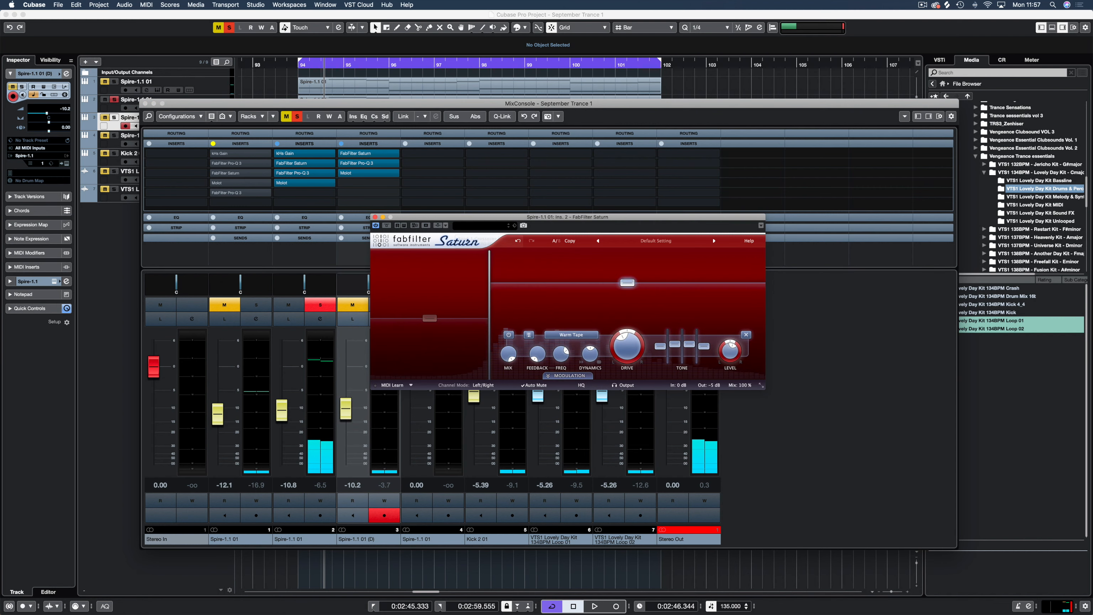
mouse_move(627, 284)
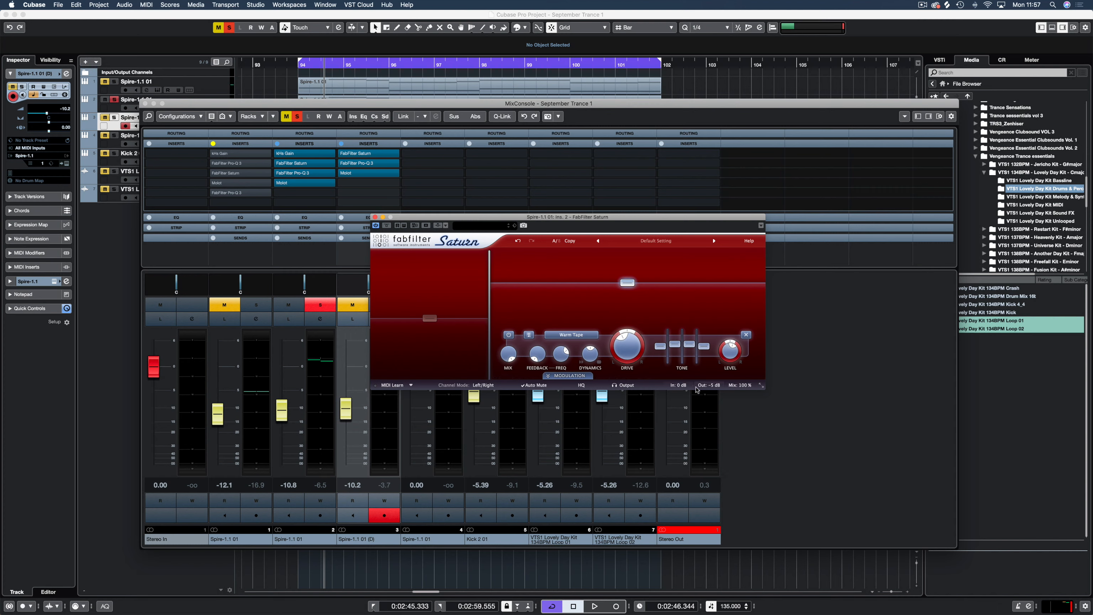
mouse_move(707, 387)
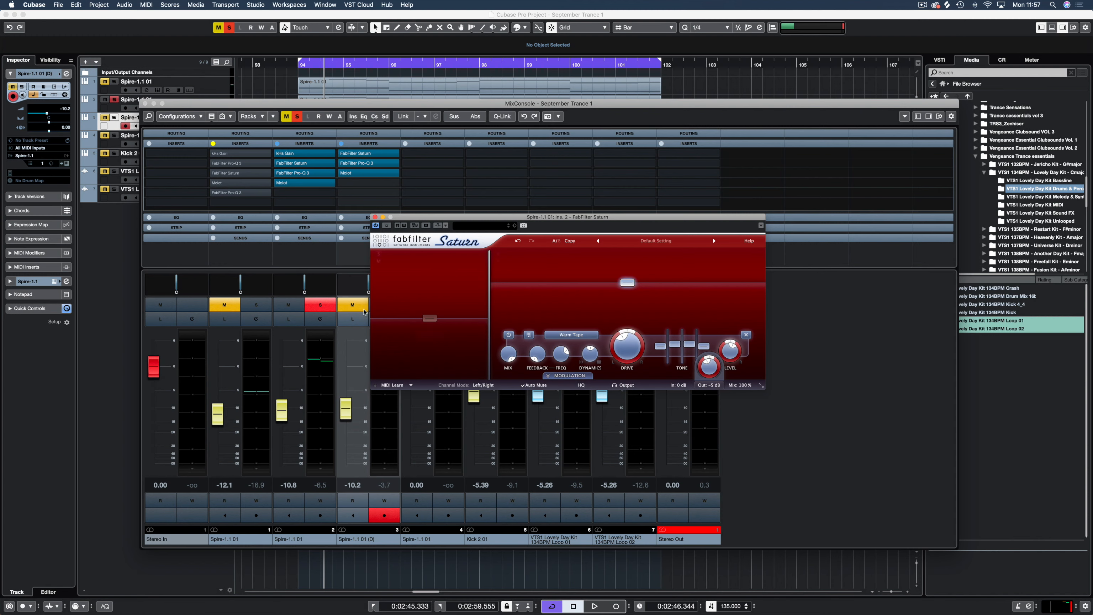
Step: Bypass Pro-Q 3 and Molot on the second Spire channel and compare playback with Saturn bypassed and active
left_click(279, 173)
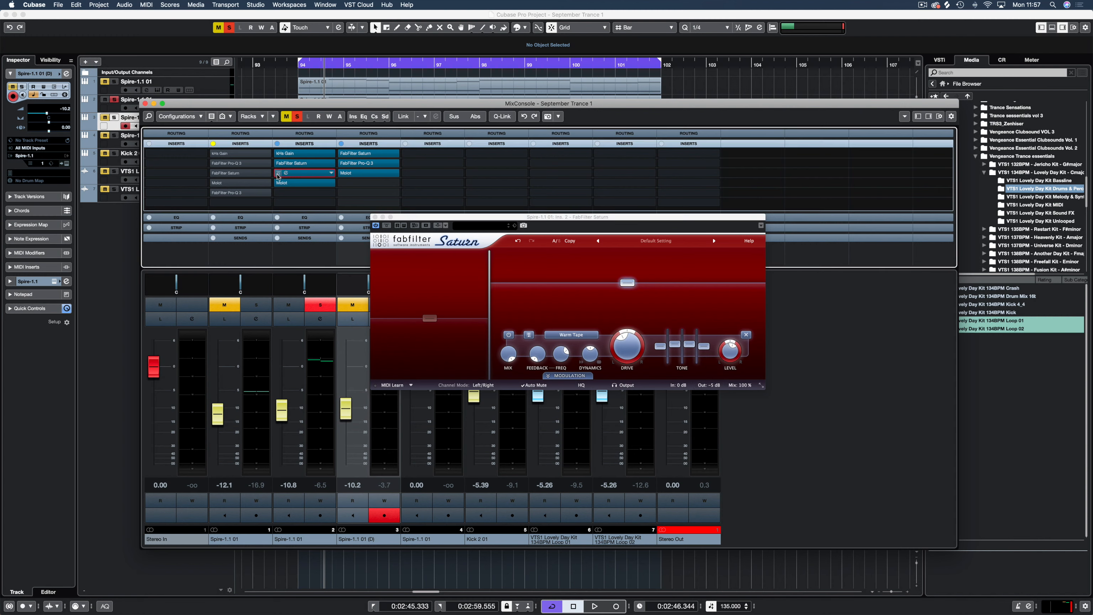
key("space")
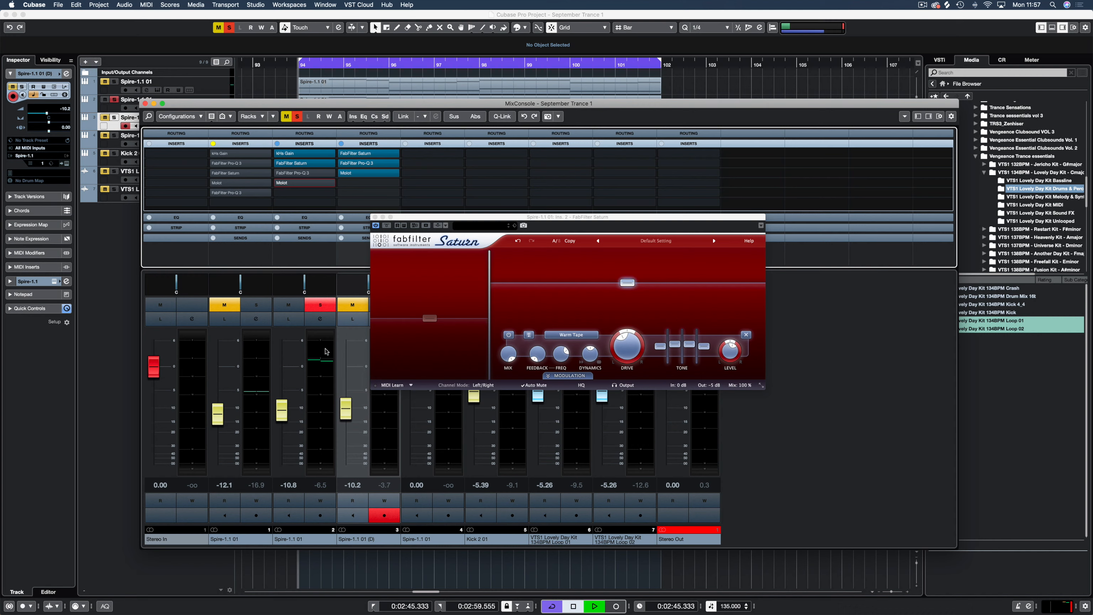
left_click(279, 164)
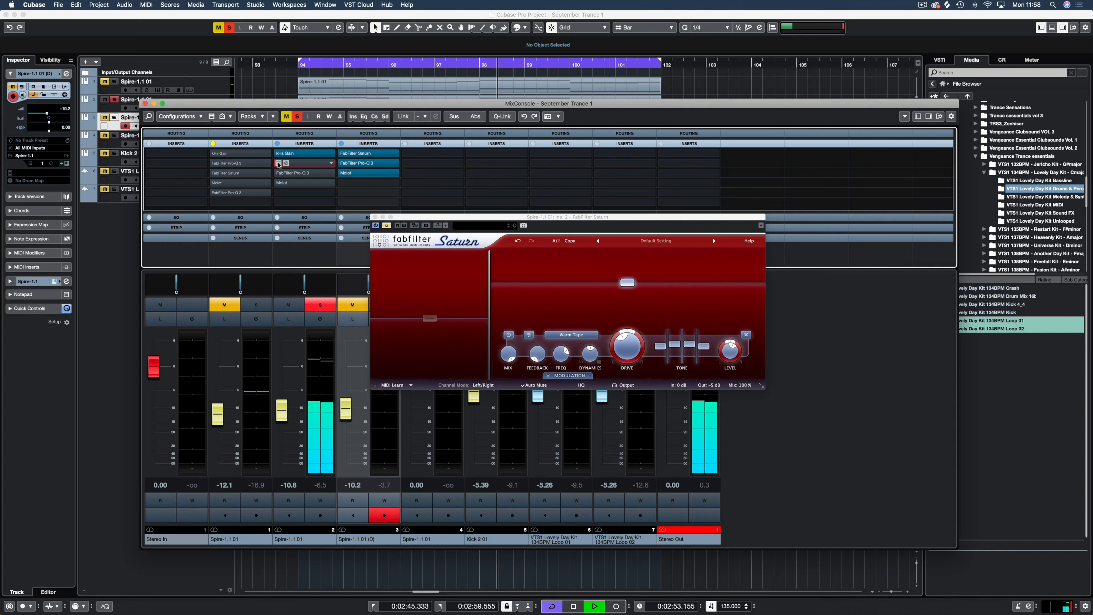
left_click(278, 163)
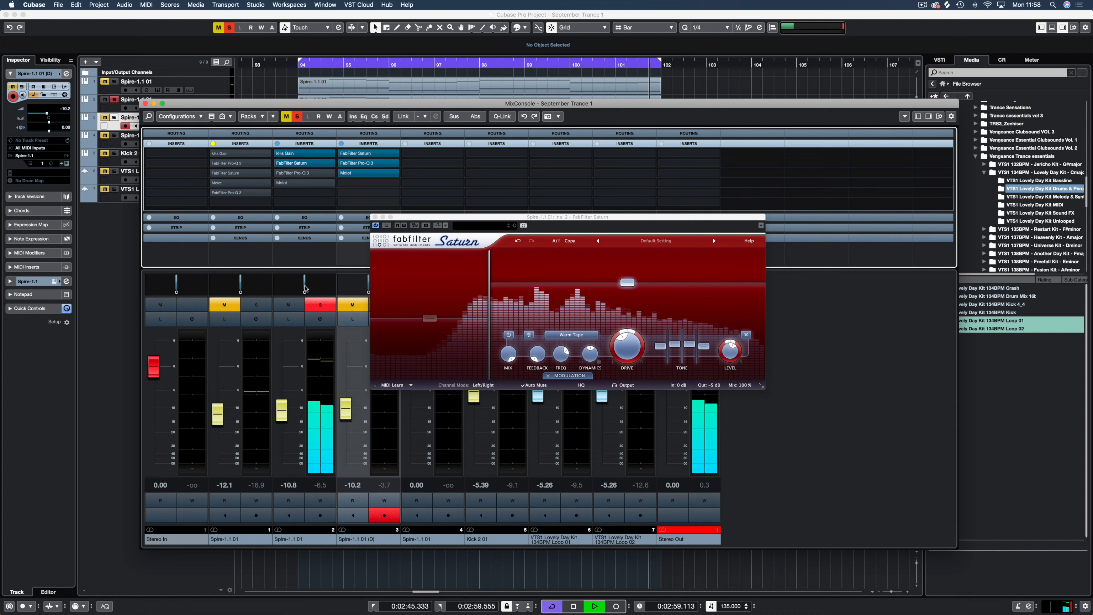
Step: Reset the second Spire channel's peak meter and compare its playback level again with Saturn bypassed and active
left_click(321, 486)
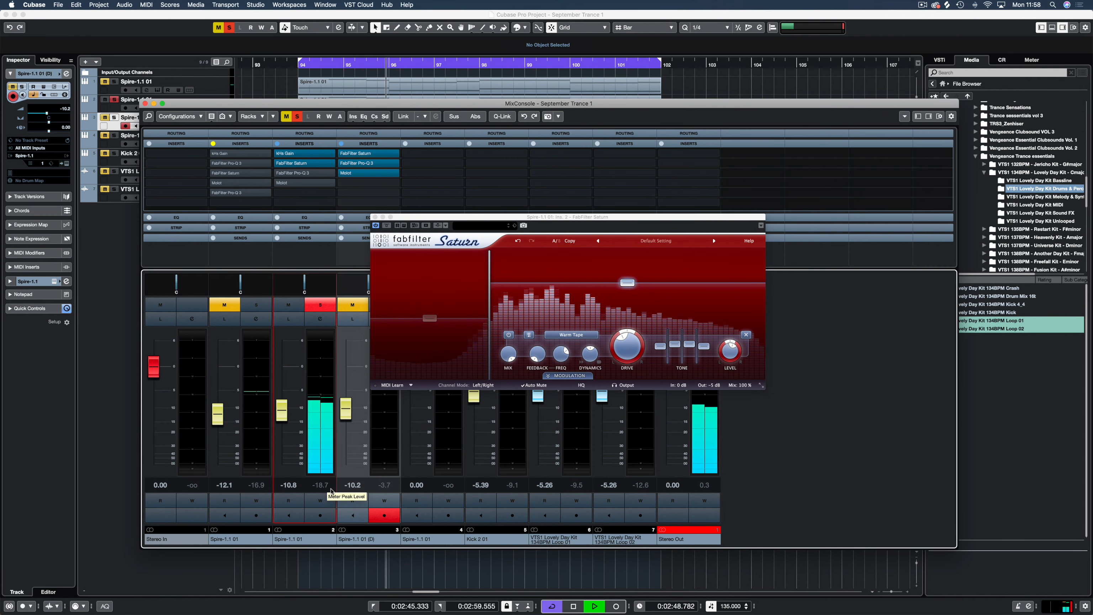
left_click(279, 163)
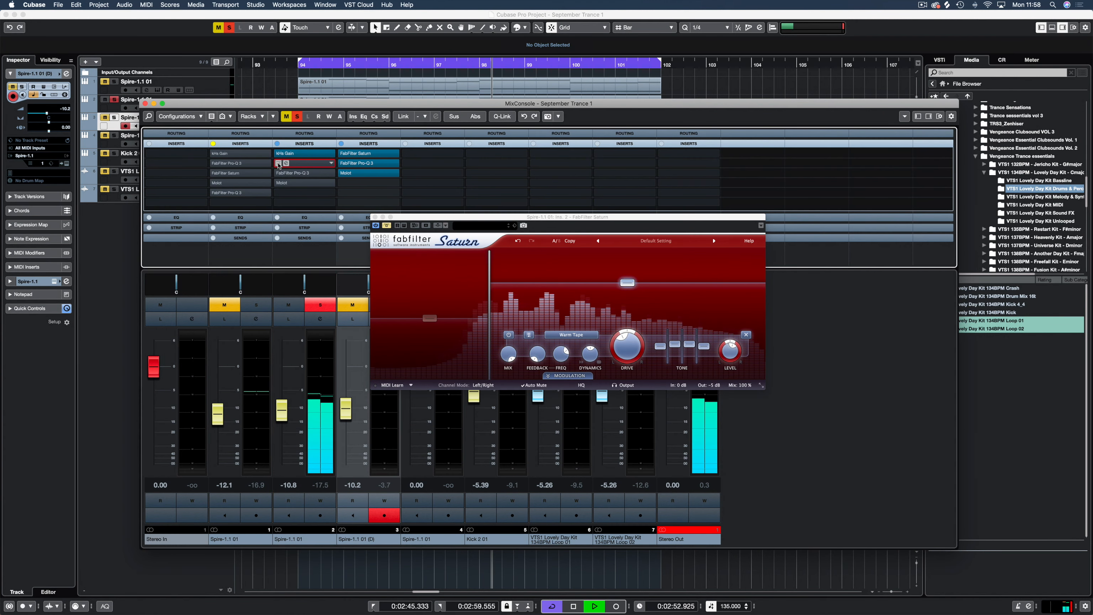
left_click(279, 164)
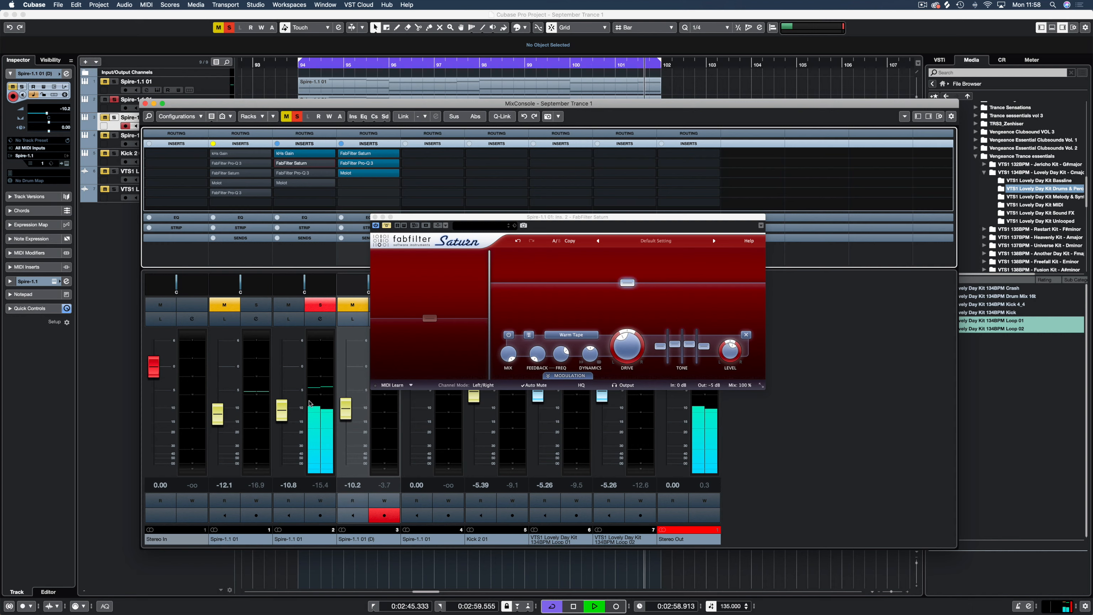
left_click(279, 164)
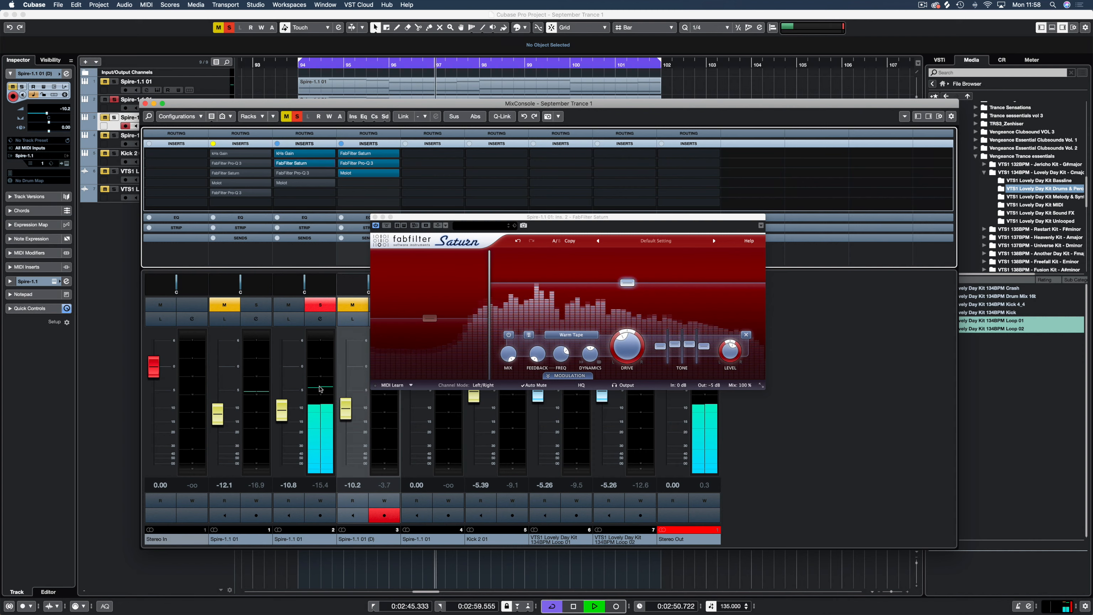
key("space")
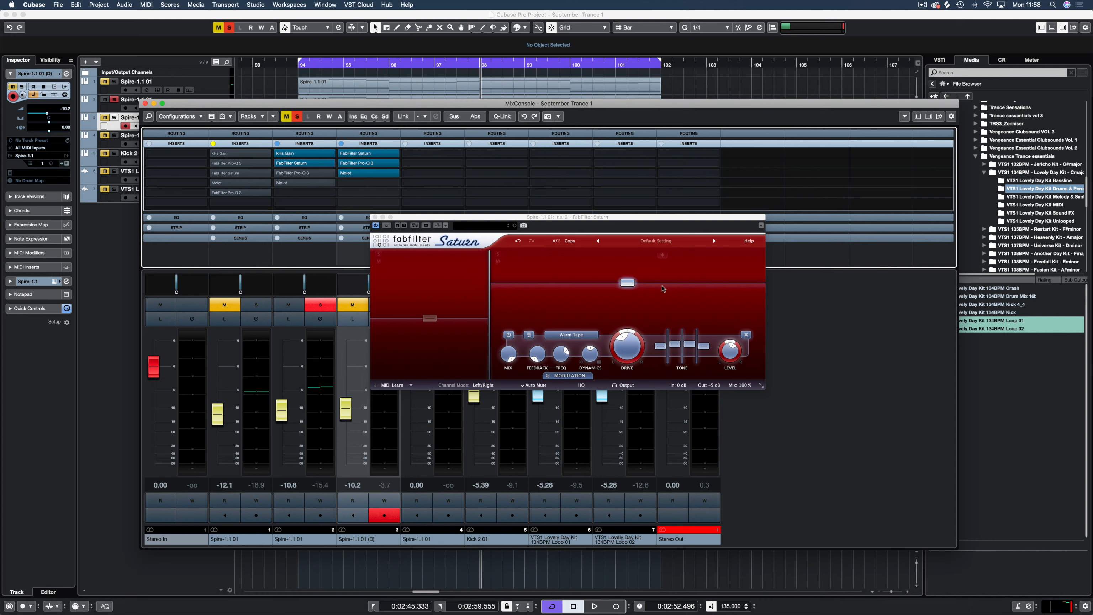
key("space")
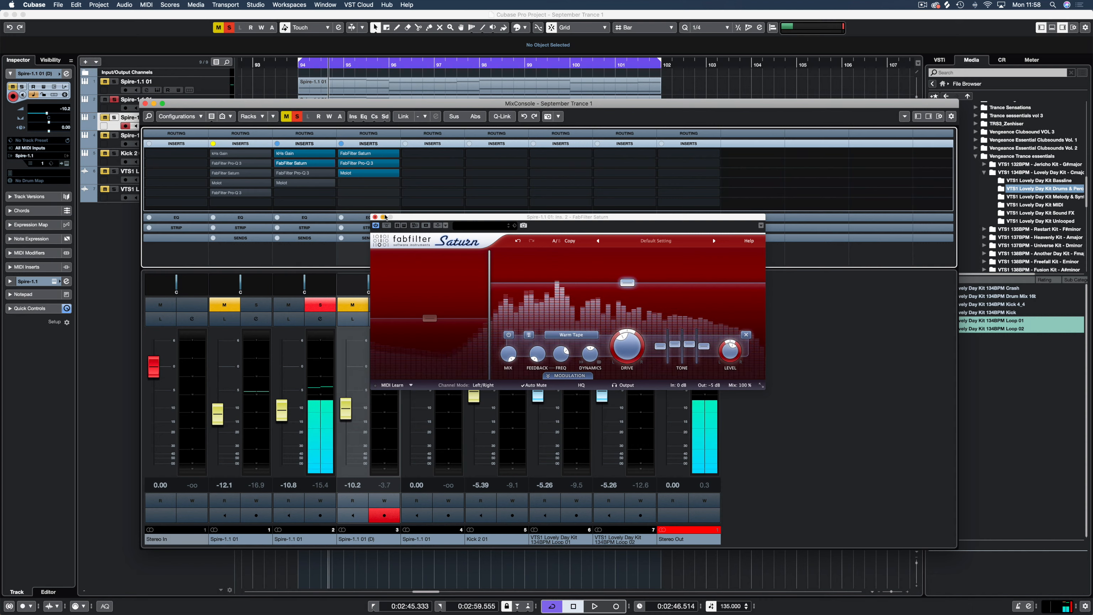
mouse_move(705, 386)
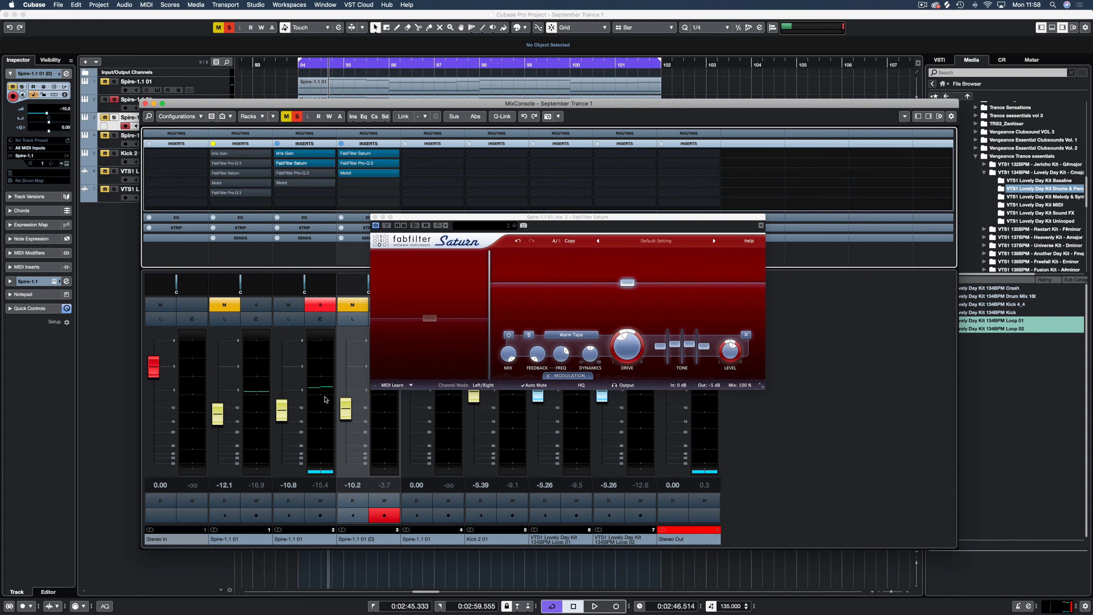
Step: Reactivate Pro-Q 3 on the second Spire channel and compare its low cut and high-frequency boost against bypass during playback
left_click(287, 173)
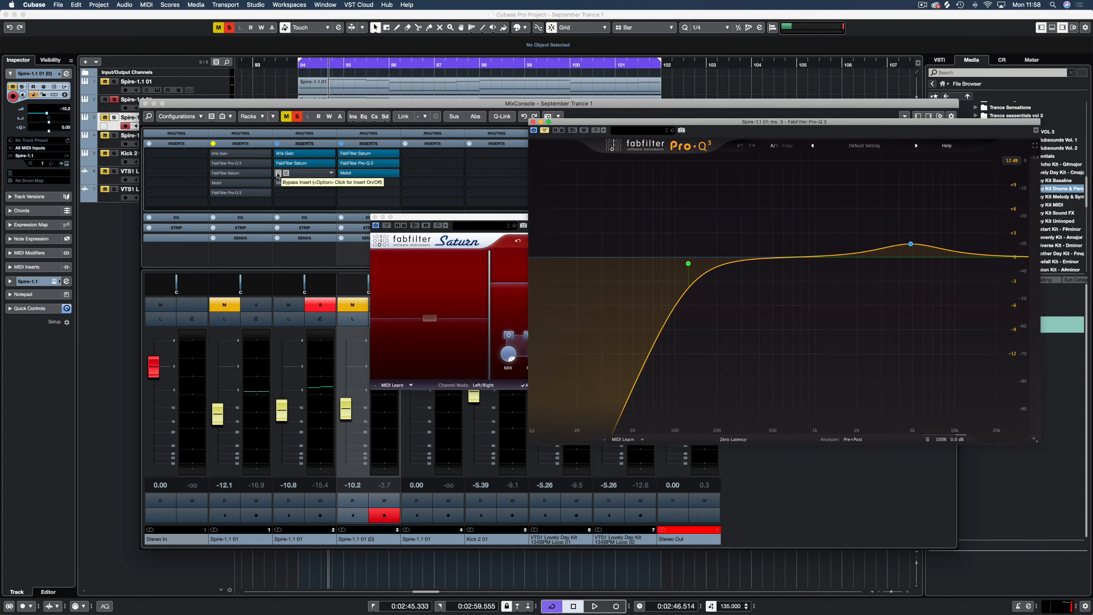
left_click_drag(769, 125, 615, 117)
key("space")
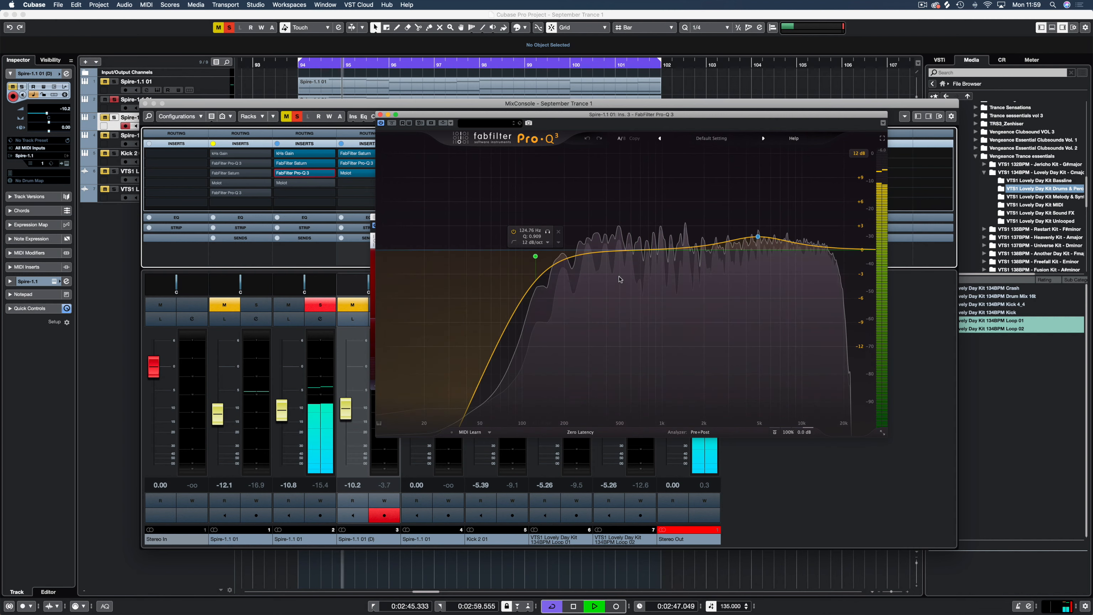
left_click(393, 125)
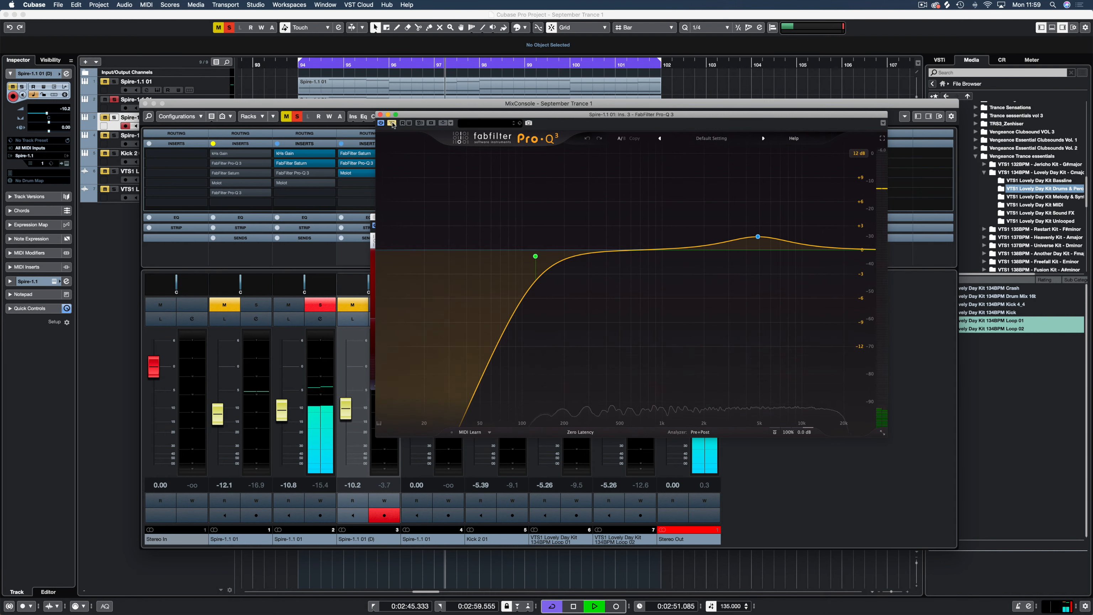
left_click(392, 123)
mouse_move(784, 254)
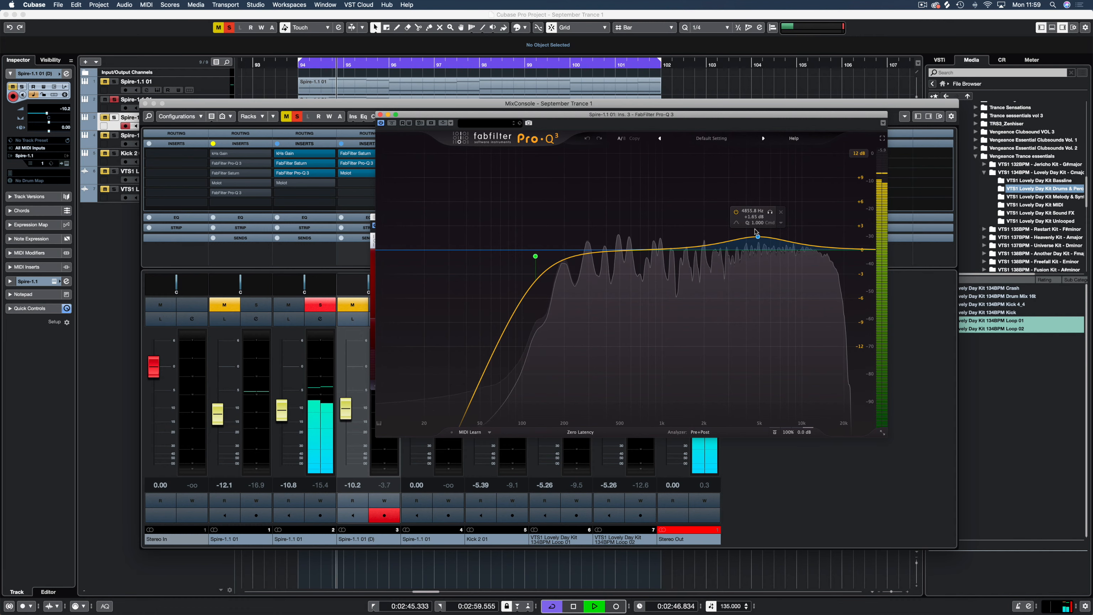
left_click(379, 115)
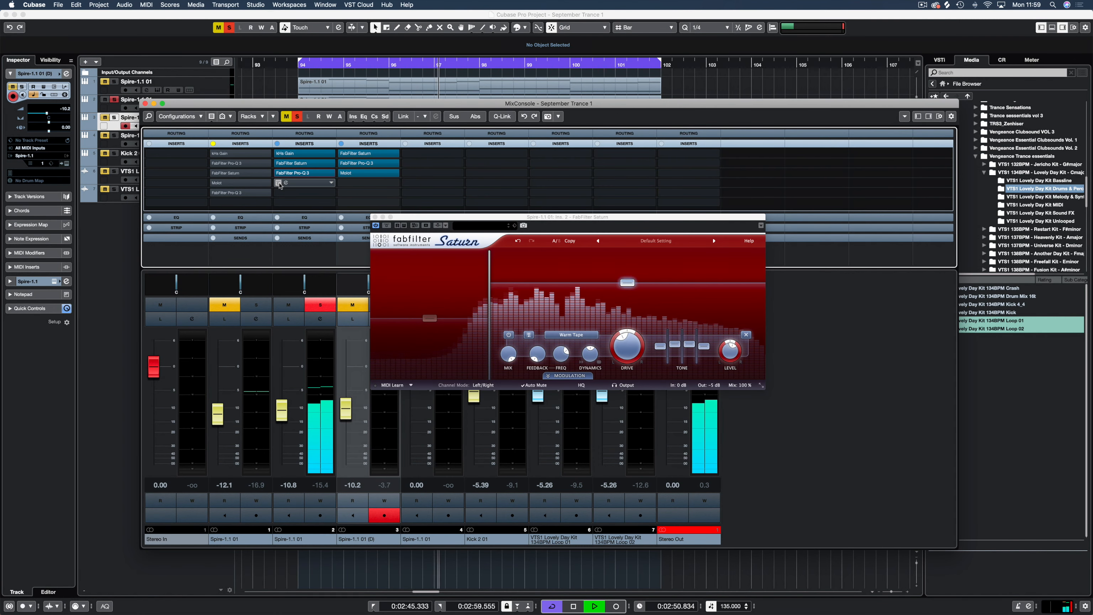
Step: Reactivate Molot on the second Spire channel and examine its compressor settings during playback, leaving all plug-in windows closed
left_click(278, 183)
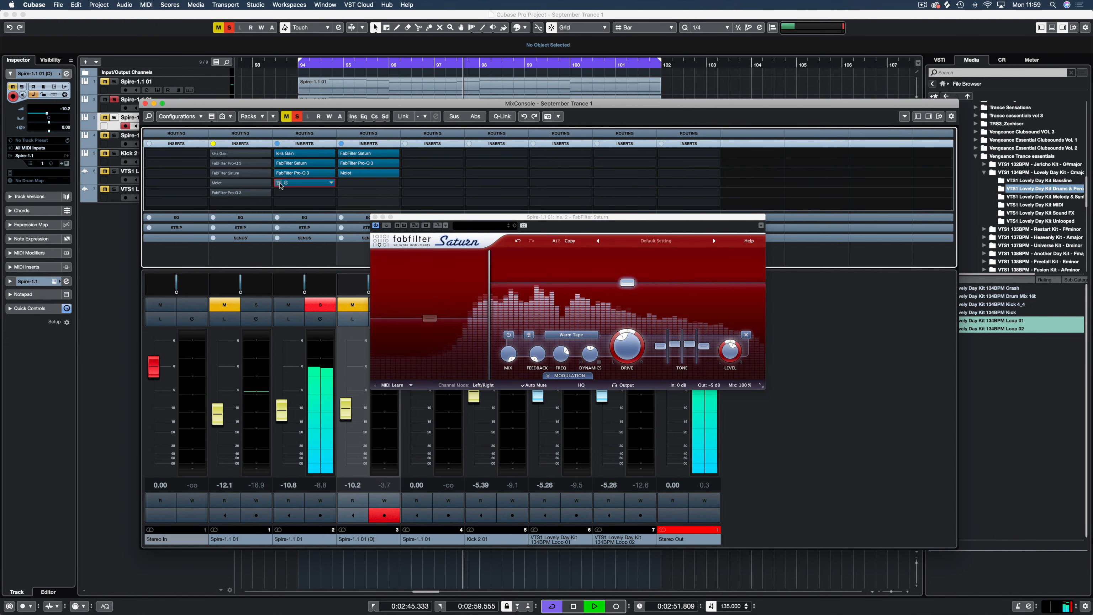
left_click(375, 217)
left_click(293, 182)
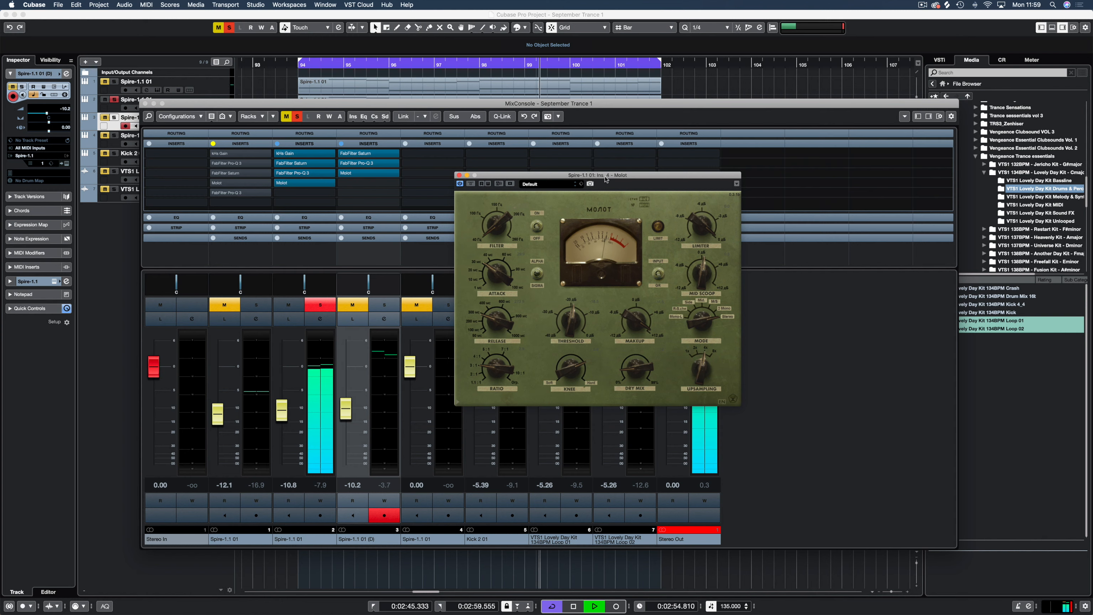
left_click_drag(604, 178, 595, 176)
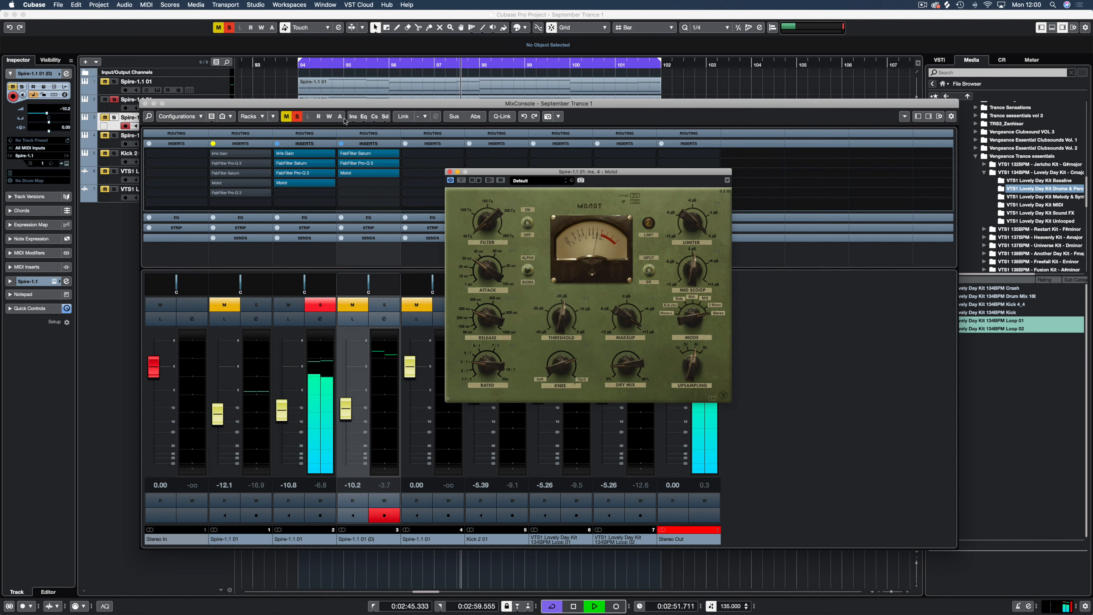
key("space")
left_click(449, 172)
left_click(449, 172)
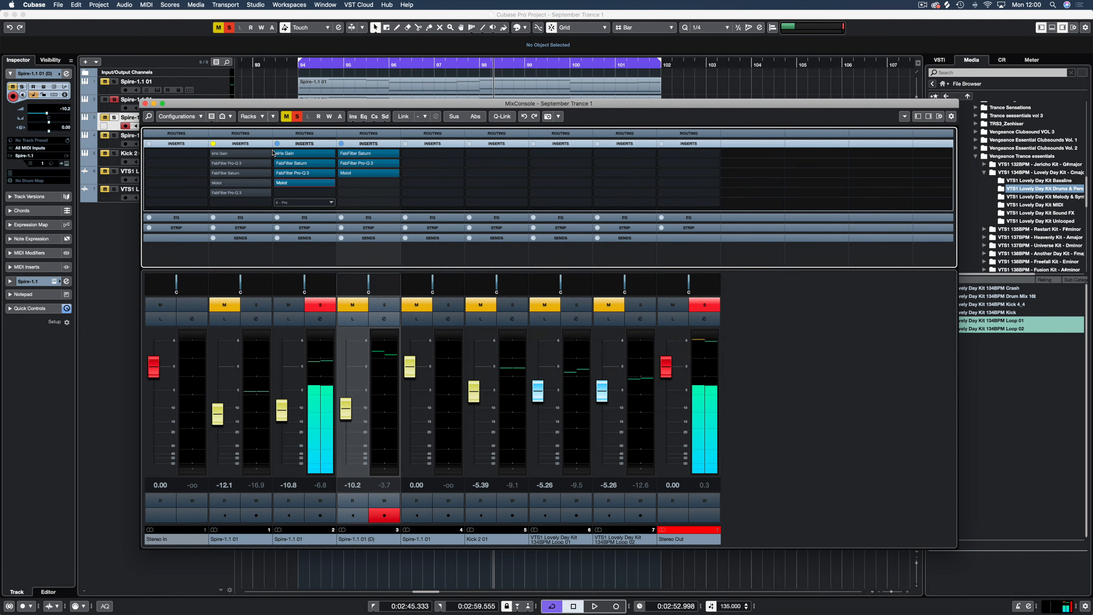
Step: Open the Gain plug-in on the second Spire channel, place its window clear of the inserts and check its gain setting against playback
left_click(286, 154)
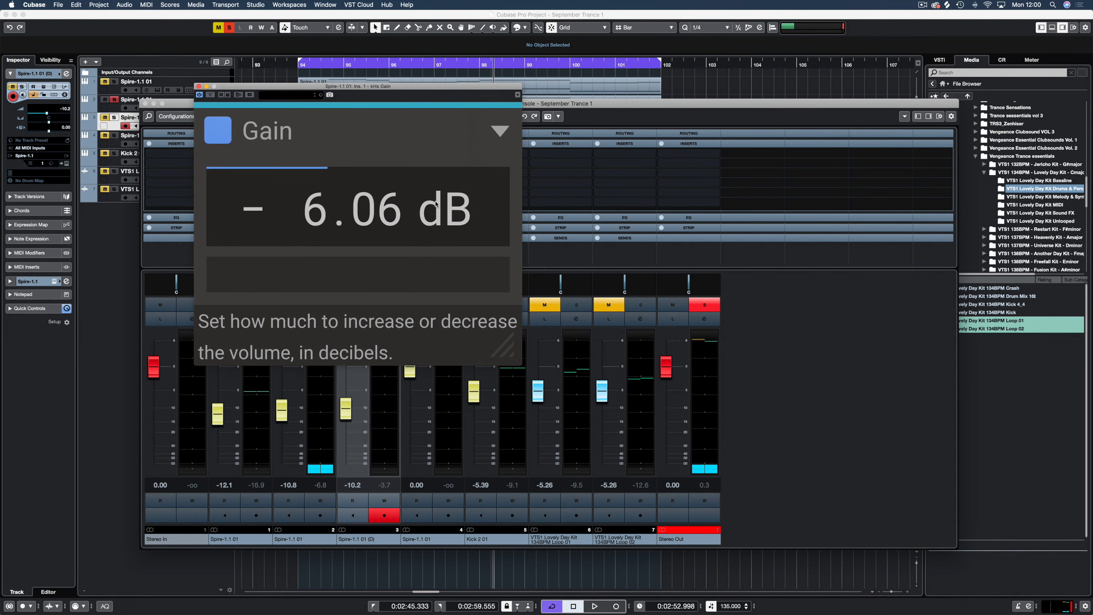
left_click_drag(430, 86, 721, 125)
key("space")
key("space")
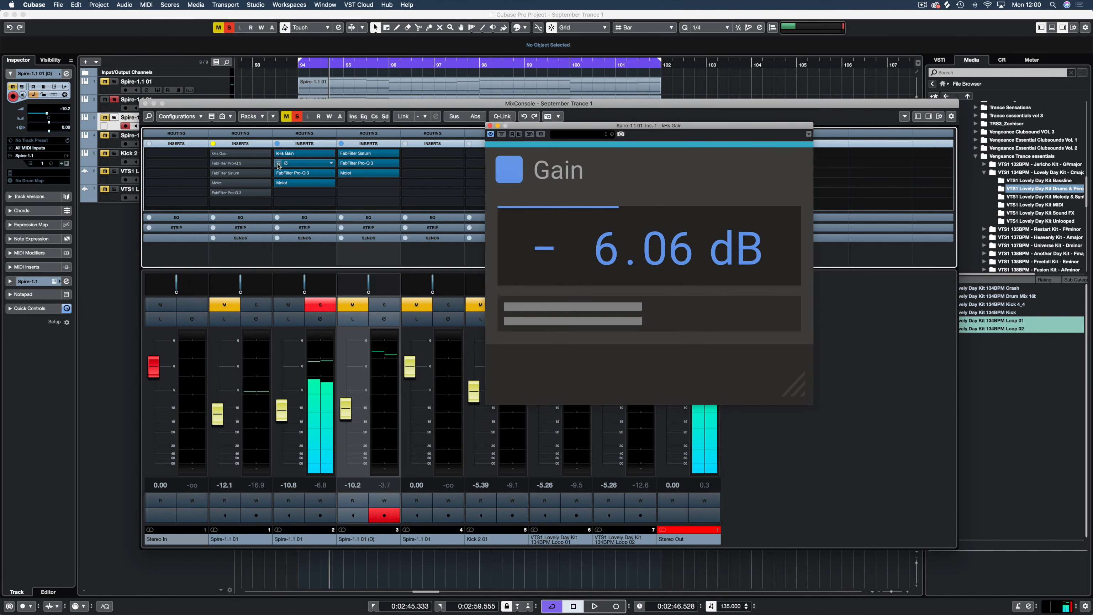
Step: Audition Pro-Q 3 on the second Spire channel with Saturn and Molot bypassed, and restore the full insert chain with plug-in windows closed
left_click(278, 174)
key("space")
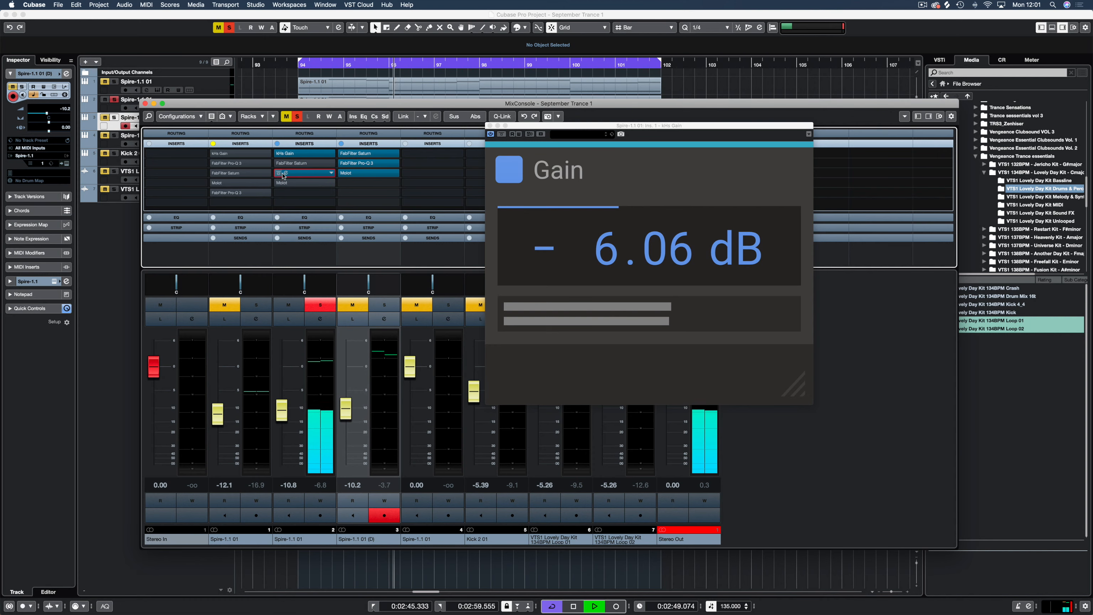
left_click(286, 173)
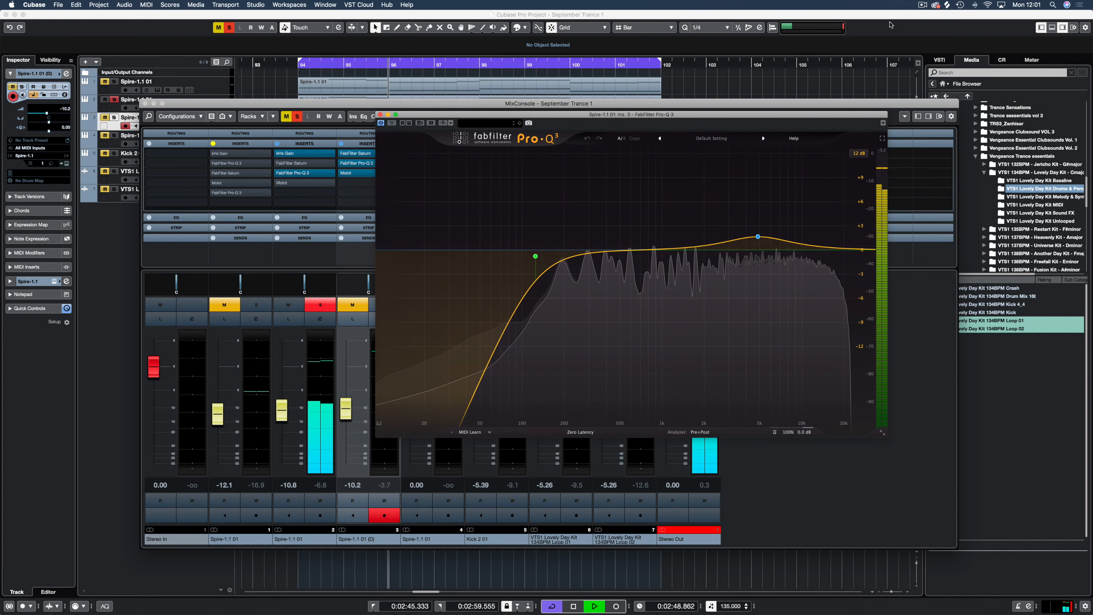
left_click(380, 115)
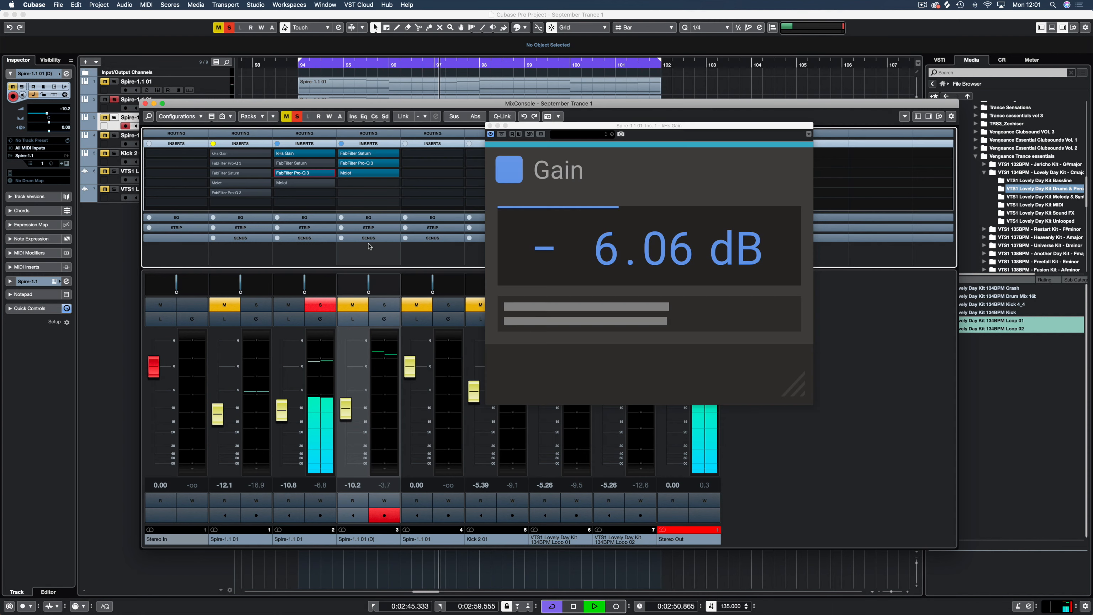
key("space")
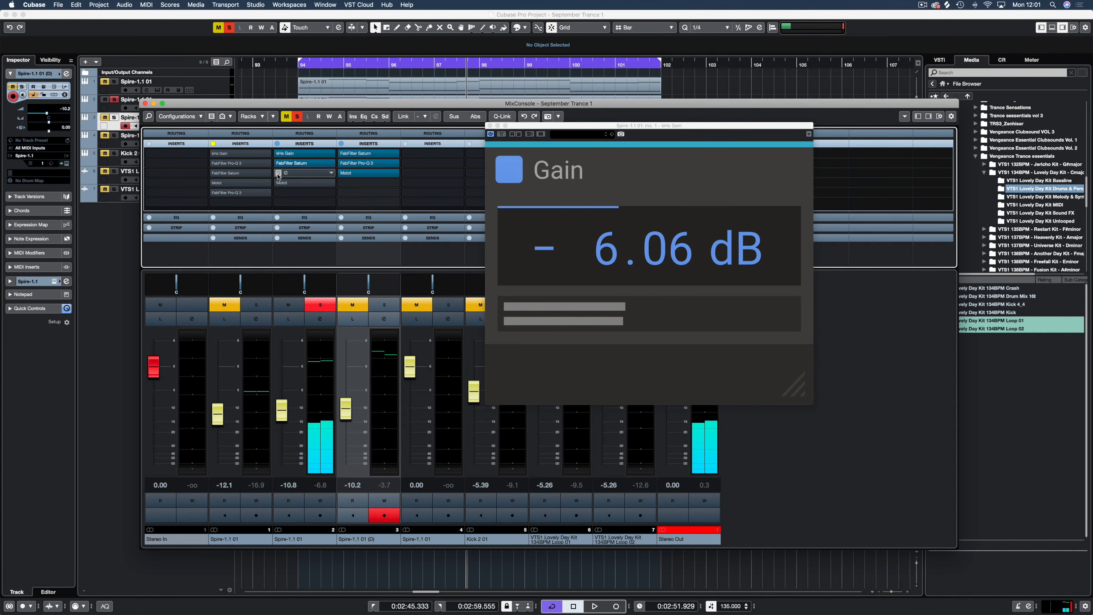
left_click(489, 125)
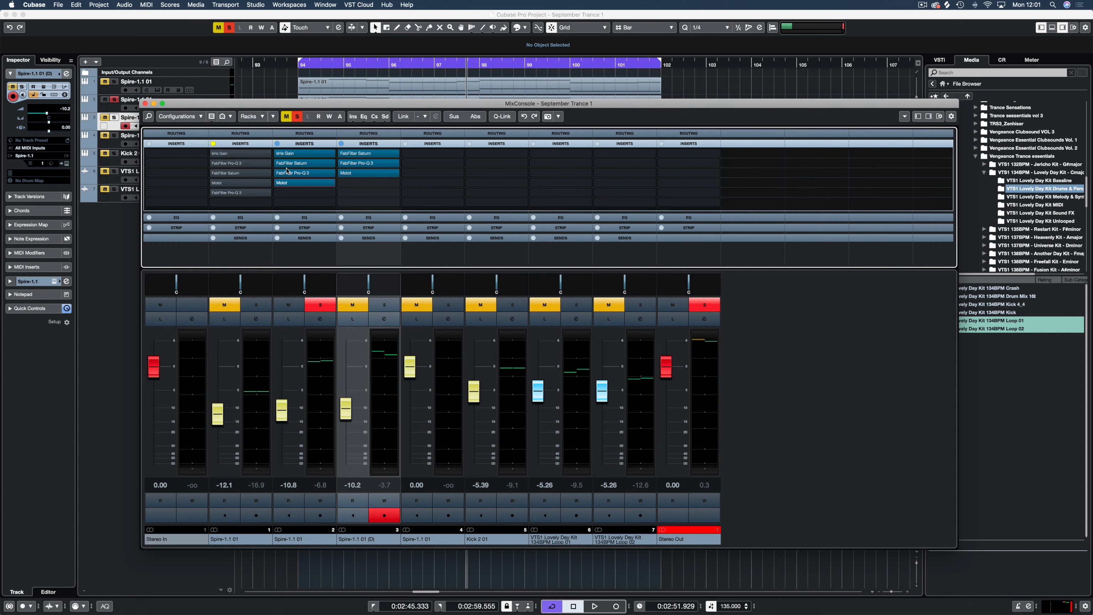
Step: Play the second Spire channel with its full insert chain, and solo the third Spire channel during playback for comparison
key("space")
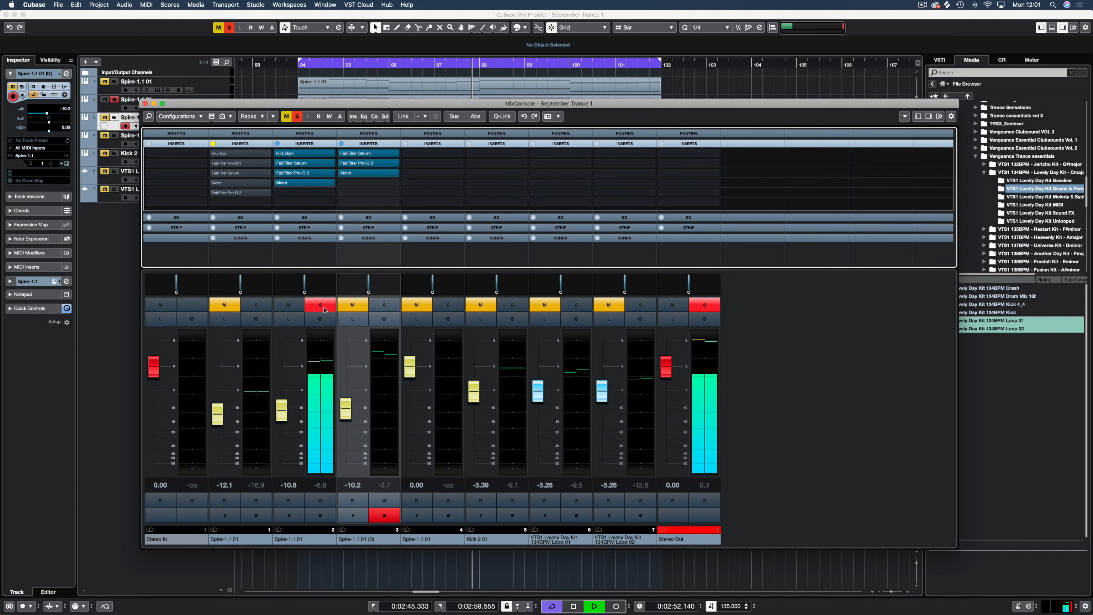
key("space")
key("space")
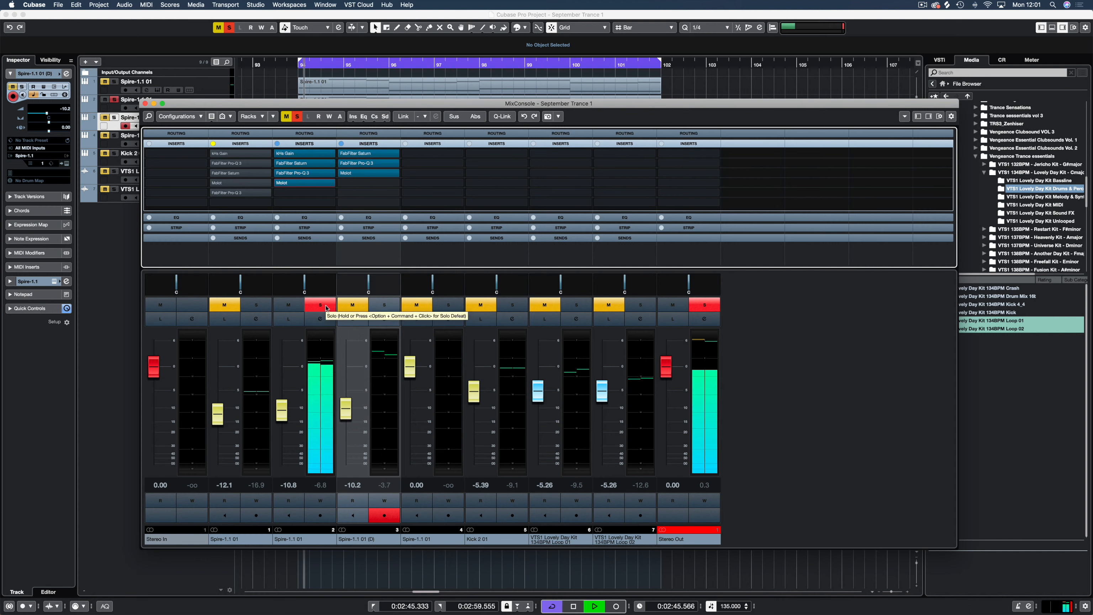
left_click(373, 306)
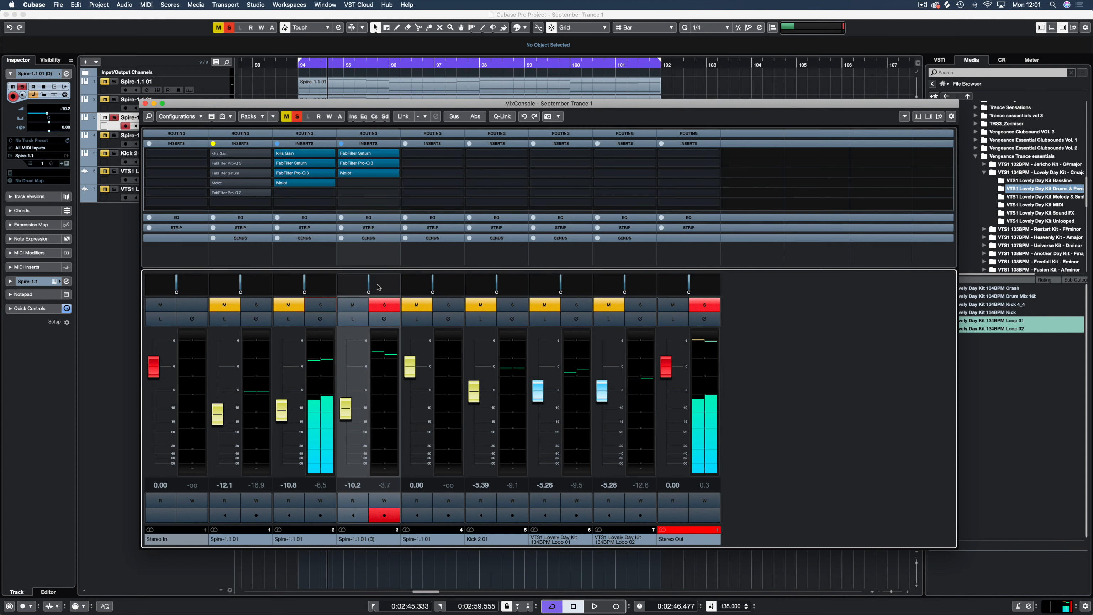
key("space")
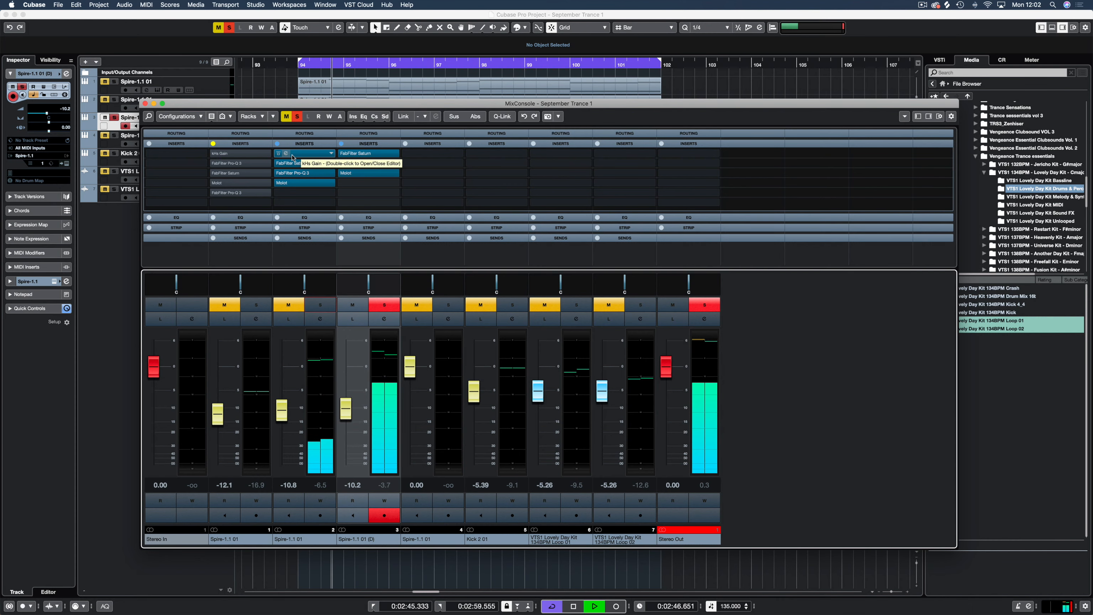
key("space")
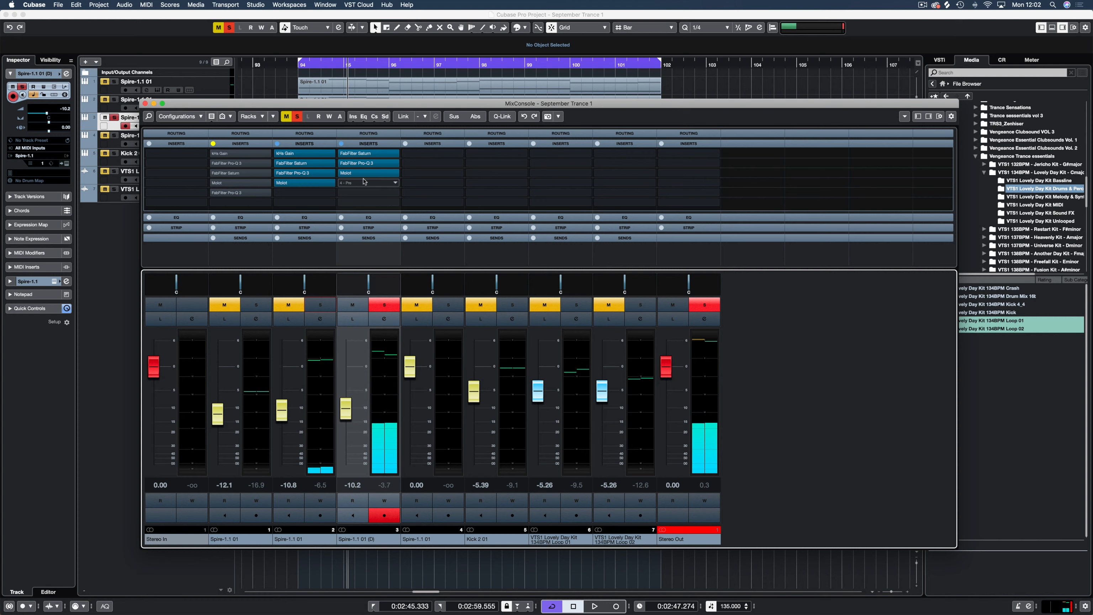
Step: Open Saturn on the third Spire channel and examine the Warm Tape settings of its low and high bands
left_click(349, 153)
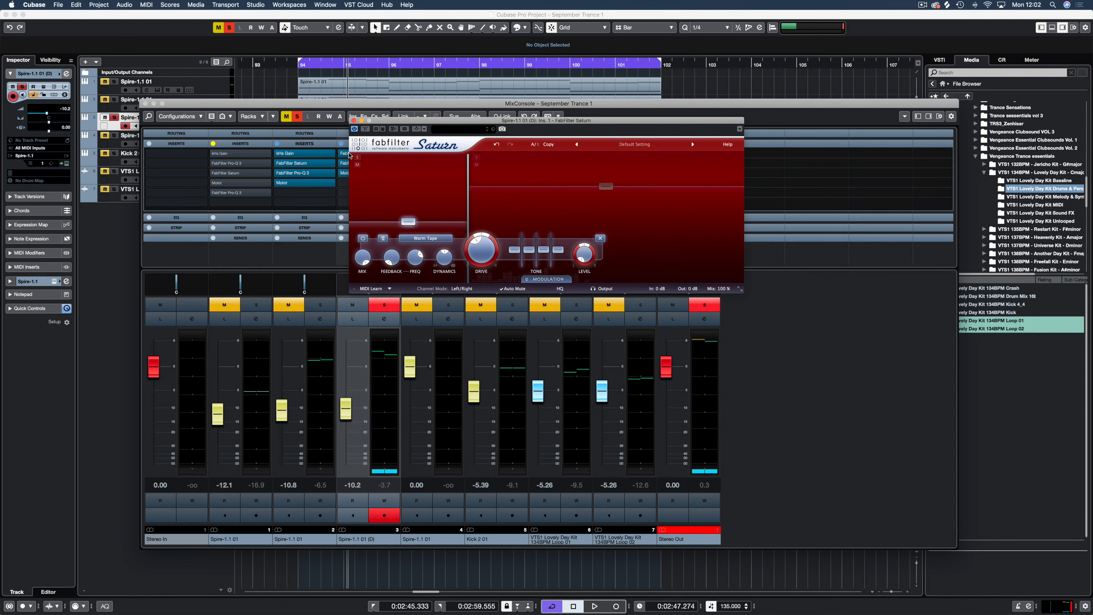
mouse_move(693, 292)
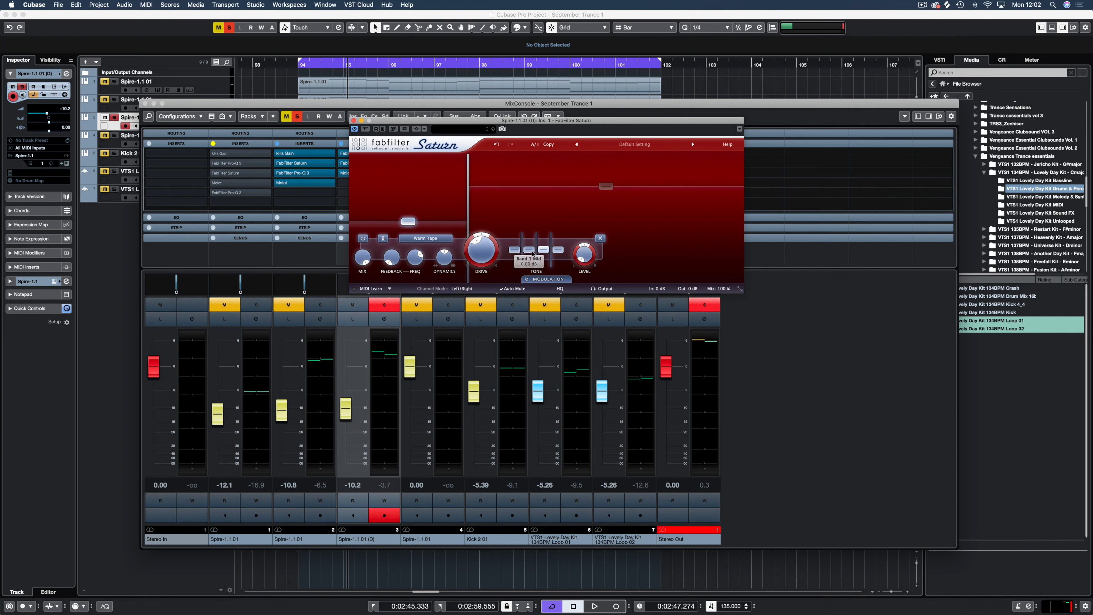
left_click(609, 189)
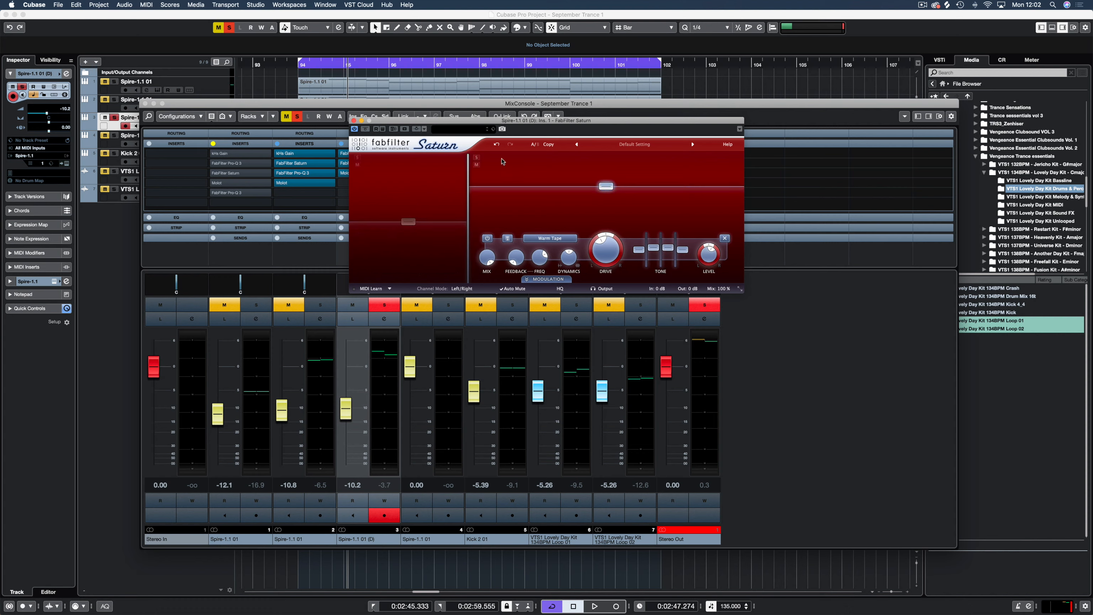
Step: Compare playback of the third Spire channel with Saturn bypassed and active, leaving Saturn active and its window closed
key("space")
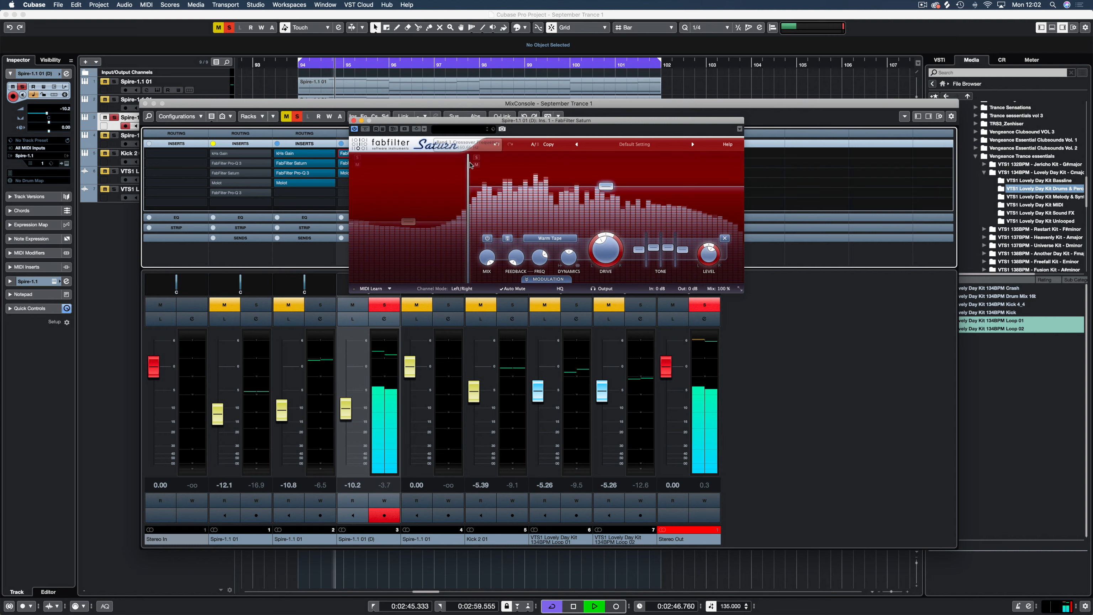
left_click(365, 129)
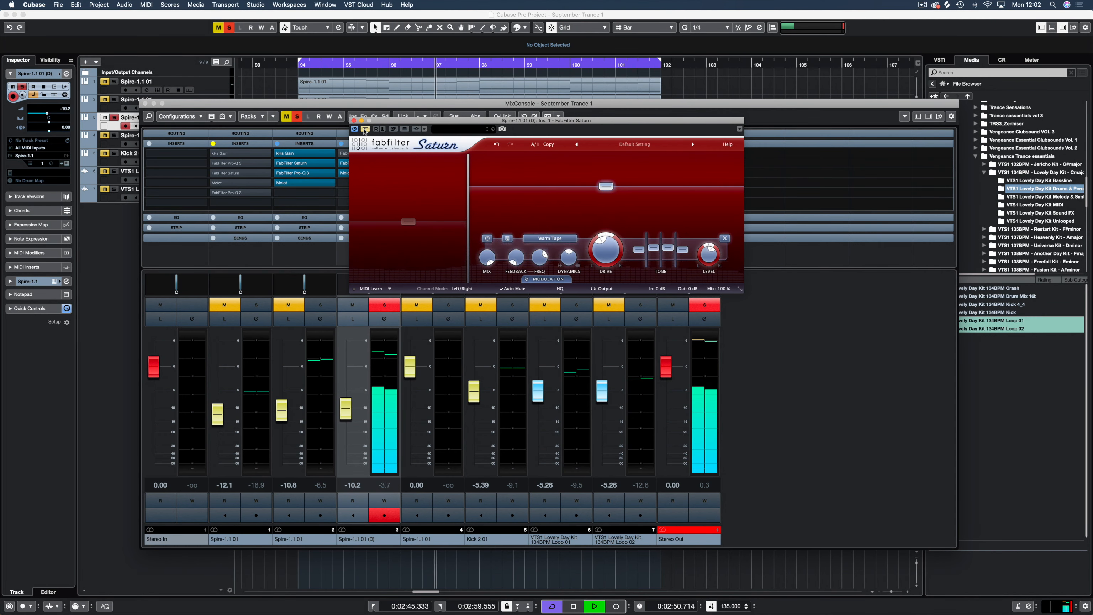
left_click(365, 129)
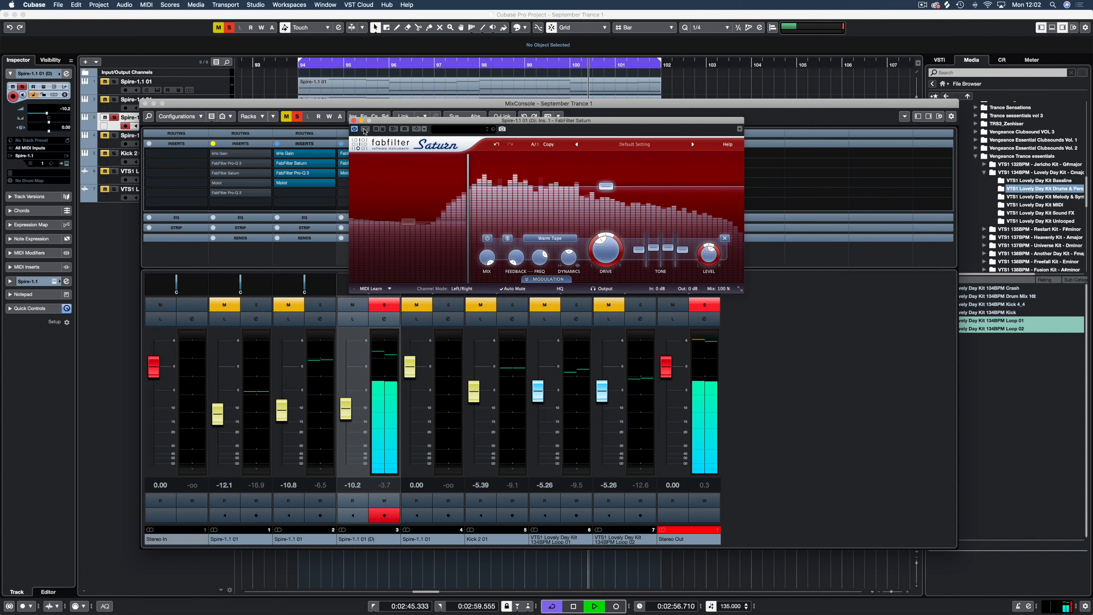
left_click(365, 129)
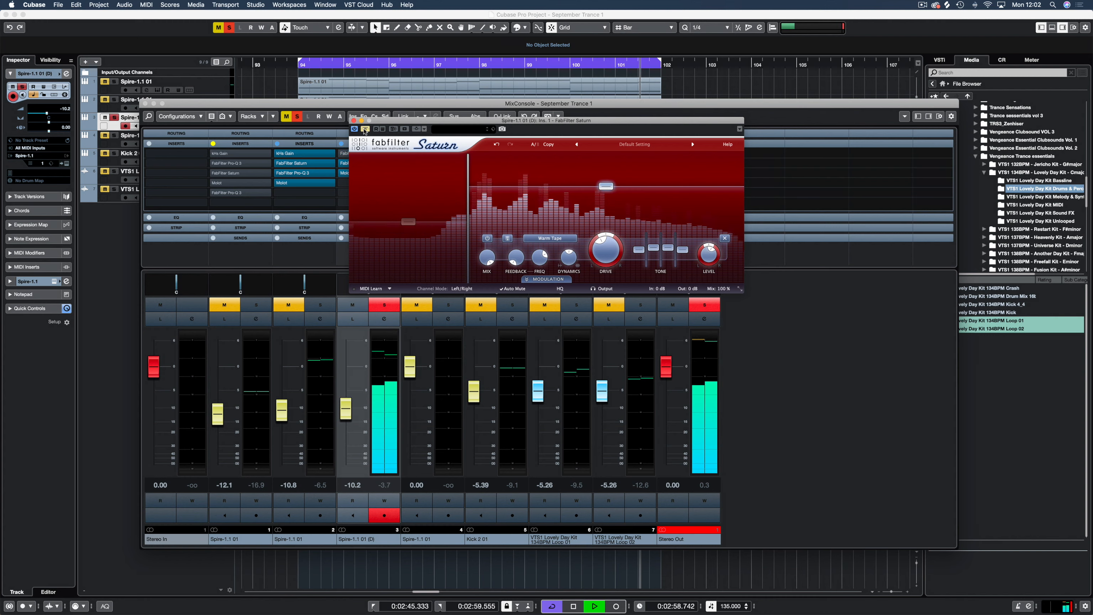
left_click(365, 130)
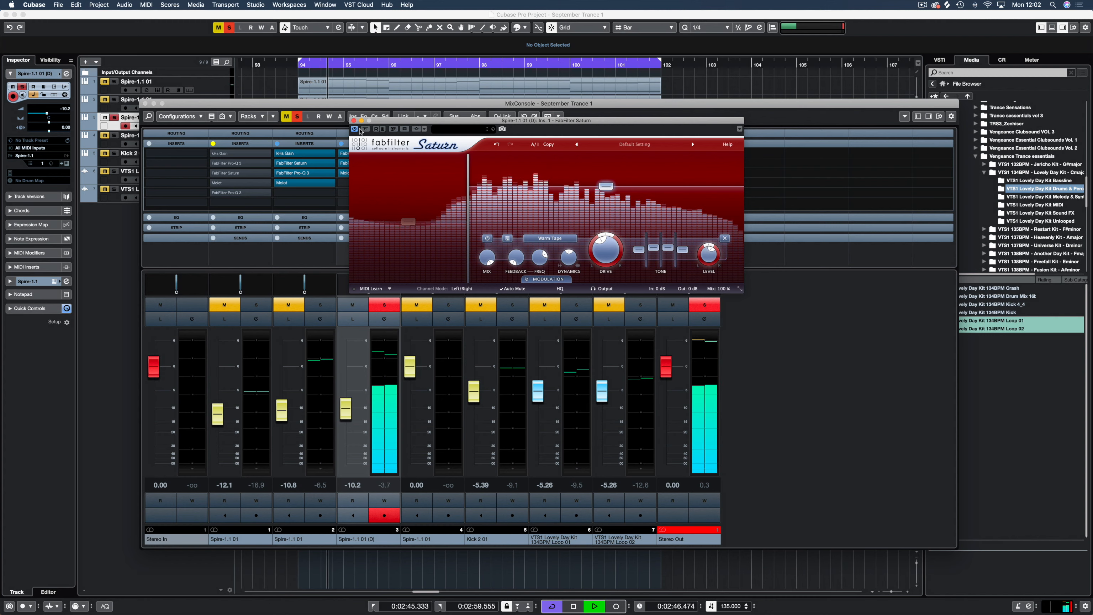
left_click(353, 120)
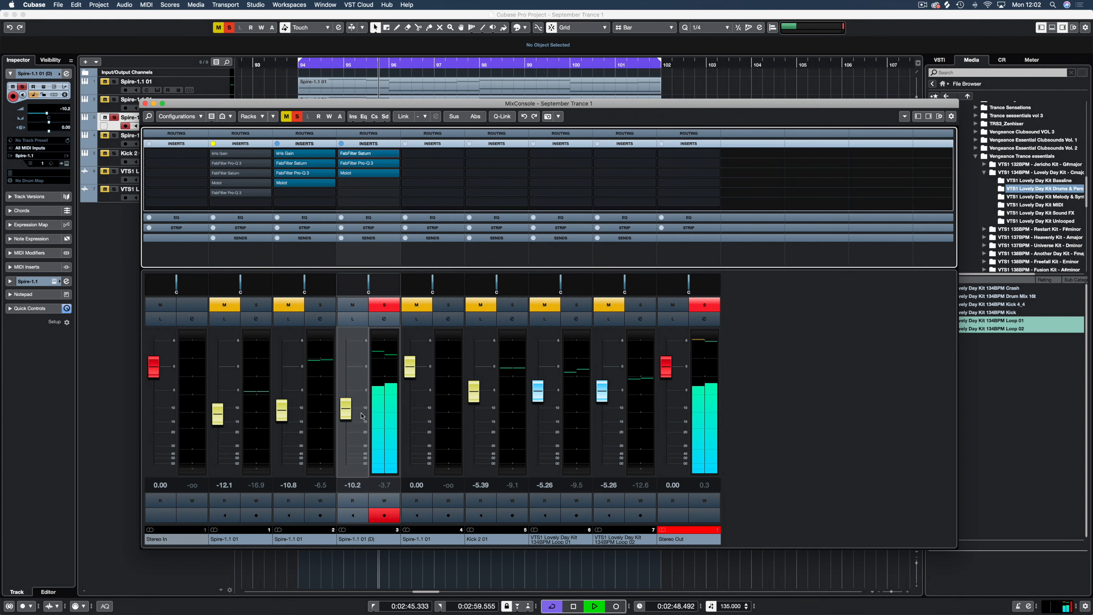
Step: Bypass all inserts on the third Spire channel and play it without processing
key("space")
left_click(342, 144)
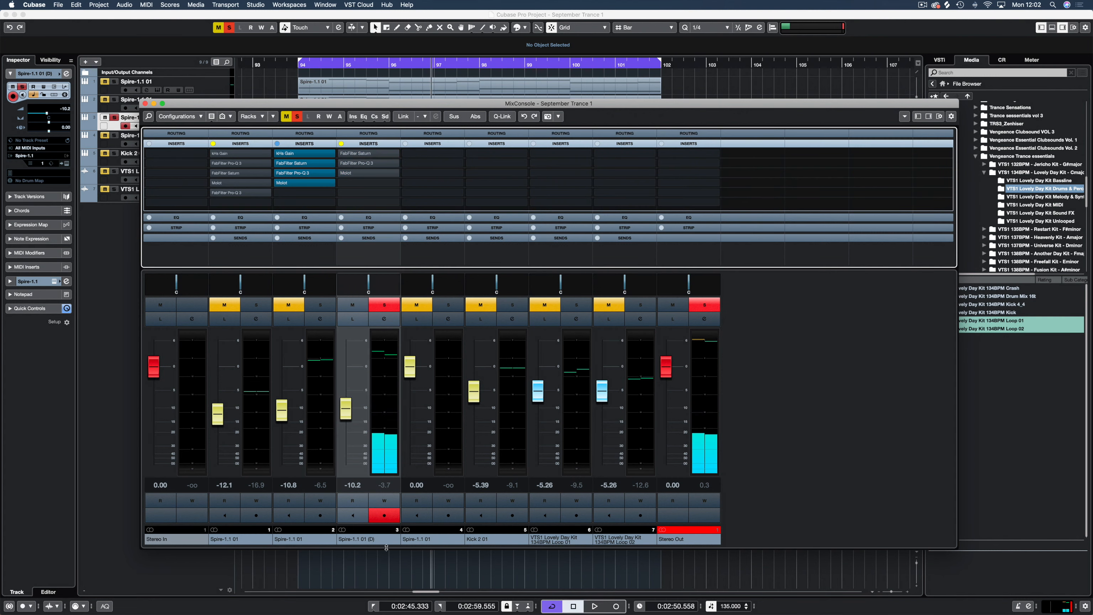
key("space")
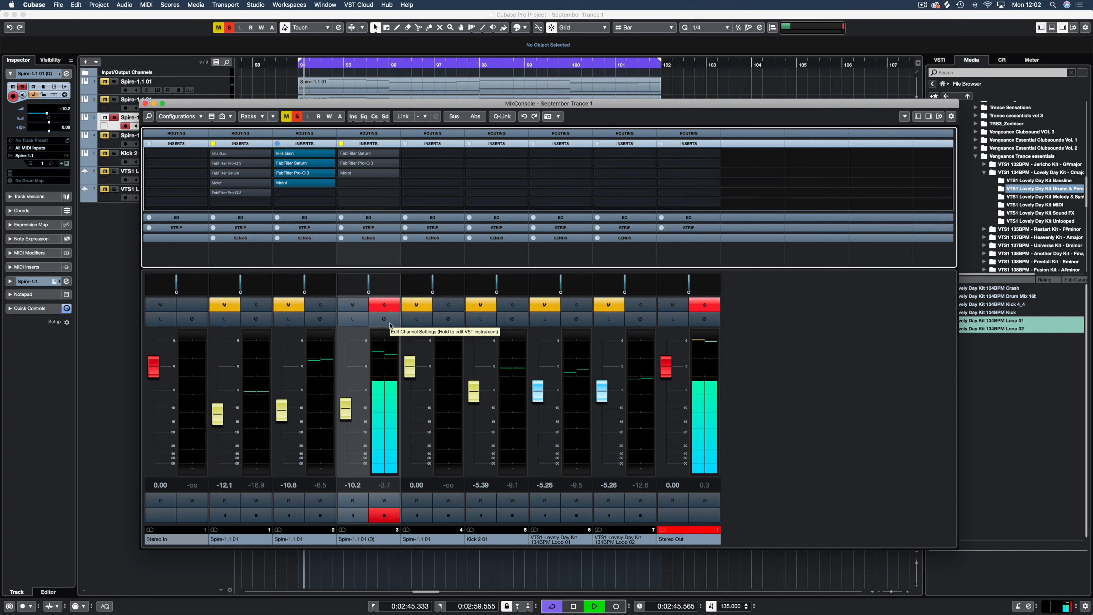
Step: Reset the third Spire channel's peak meter and reactivate only Saturn during playback, leaving Pro-Q 3 and Molot bypassed
left_click(380, 374)
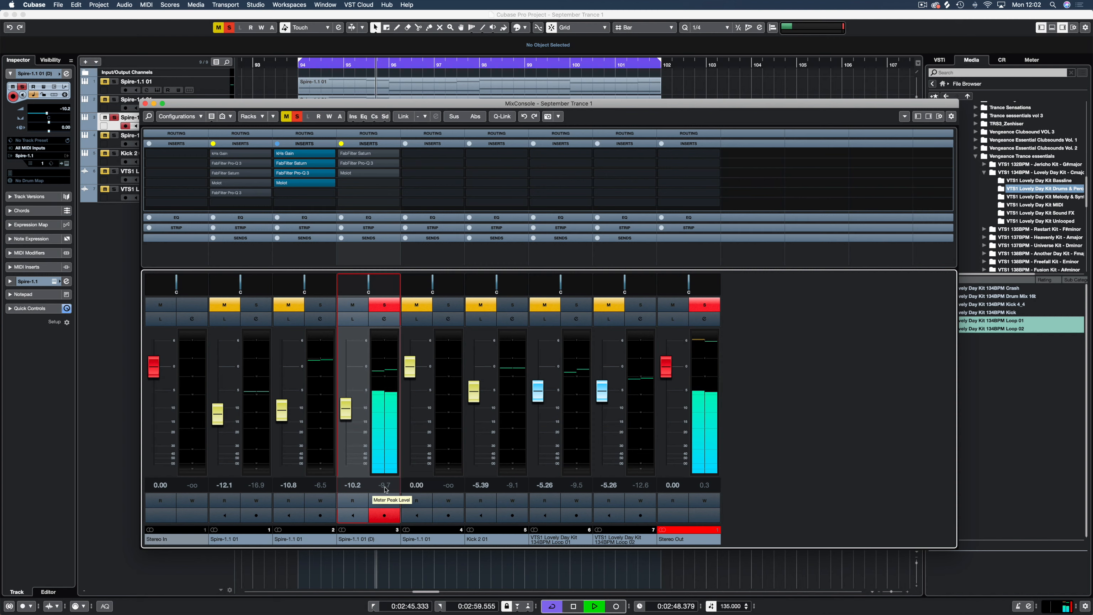
left_click(342, 154)
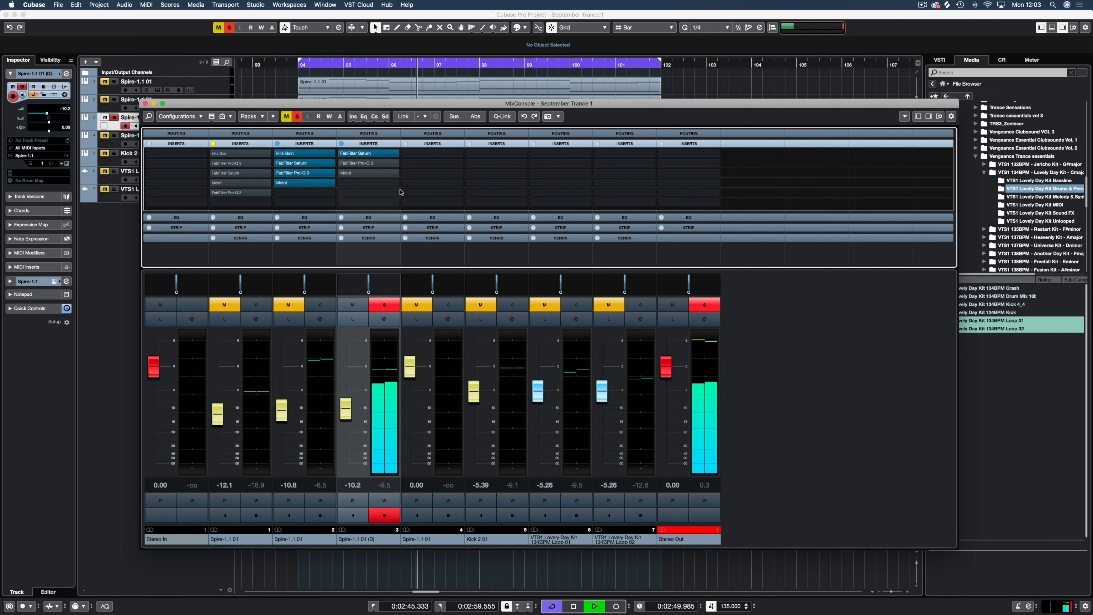
key("space")
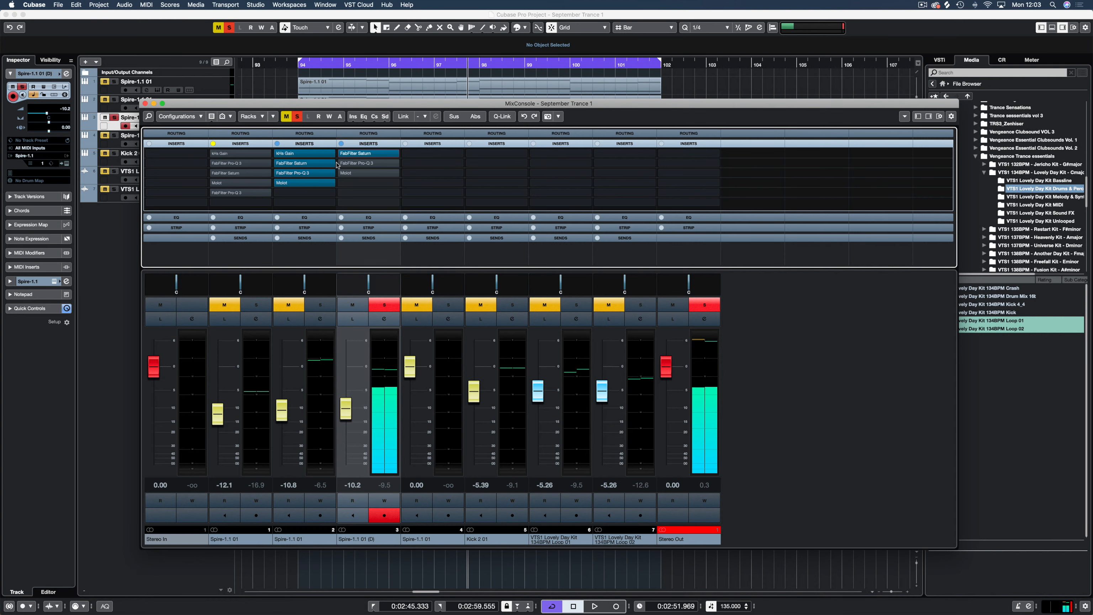
Step: Open Pro-Q 3 on the third Spire channel, reposition its window and examine its EQ curve in full-screen view
left_click(348, 164)
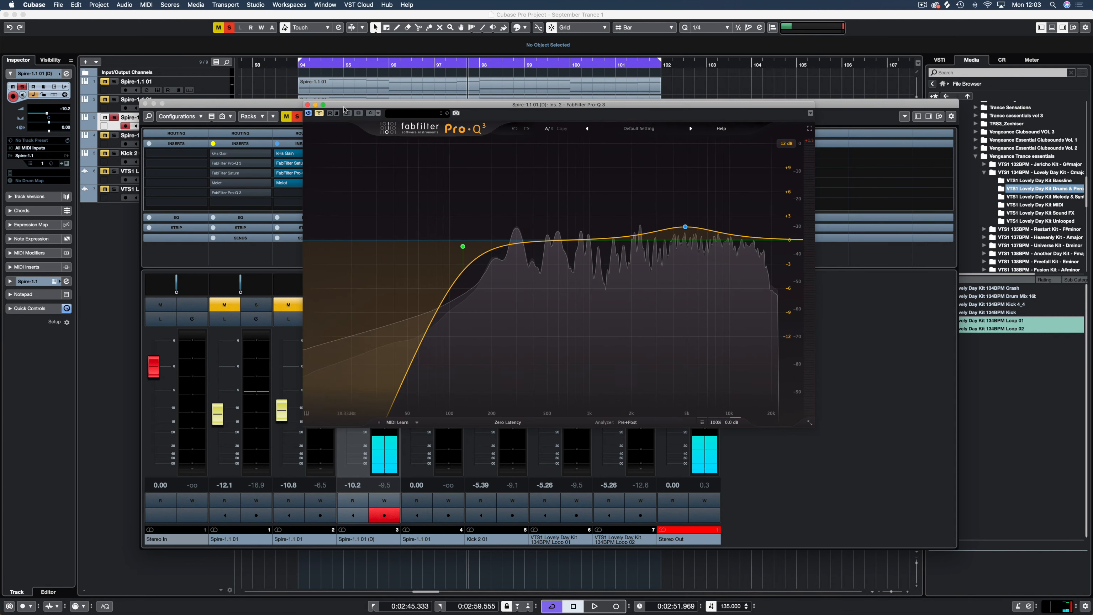
left_click_drag(356, 121, 394, 196)
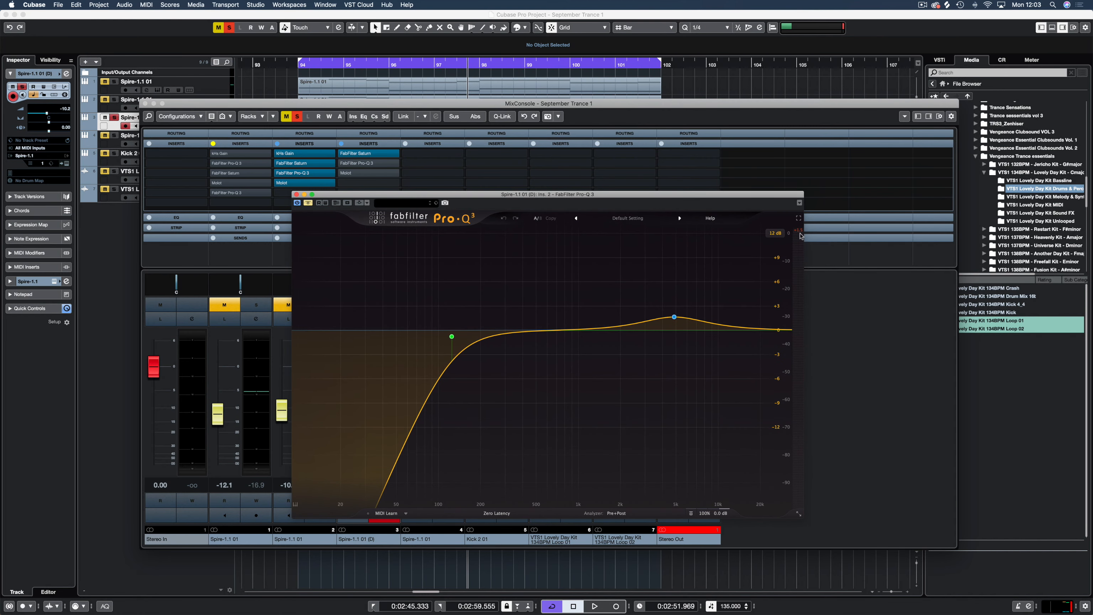
left_click(799, 218)
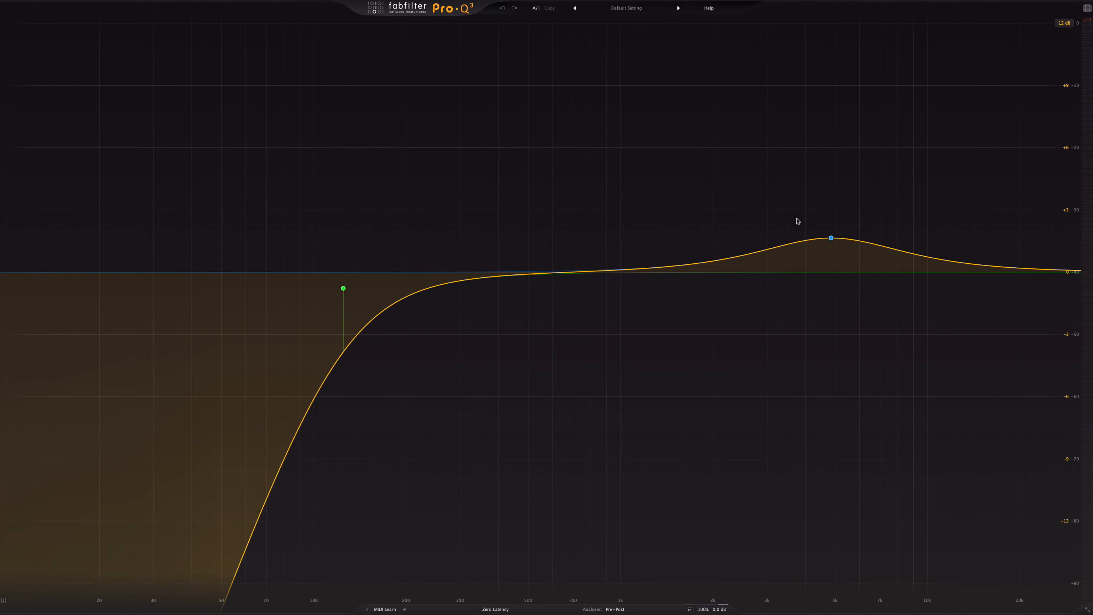
left_click(1086, 8)
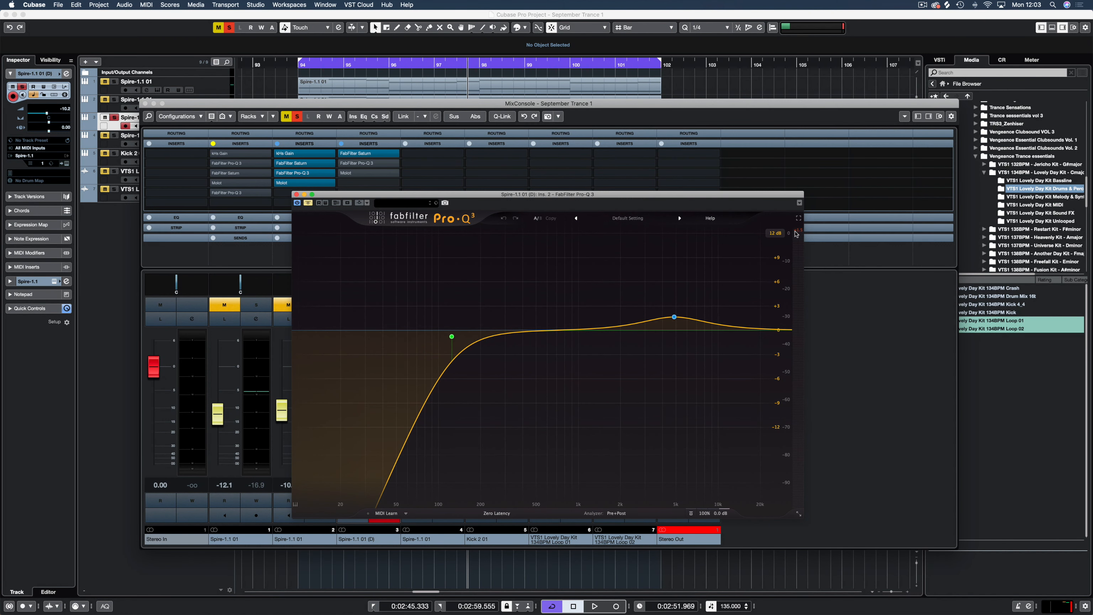
Step: Reactivate Pro-Q 3 on the third Spire channel and examine its low cut, high-frequency boost and output gain during playback, leaving its window closed
key("space")
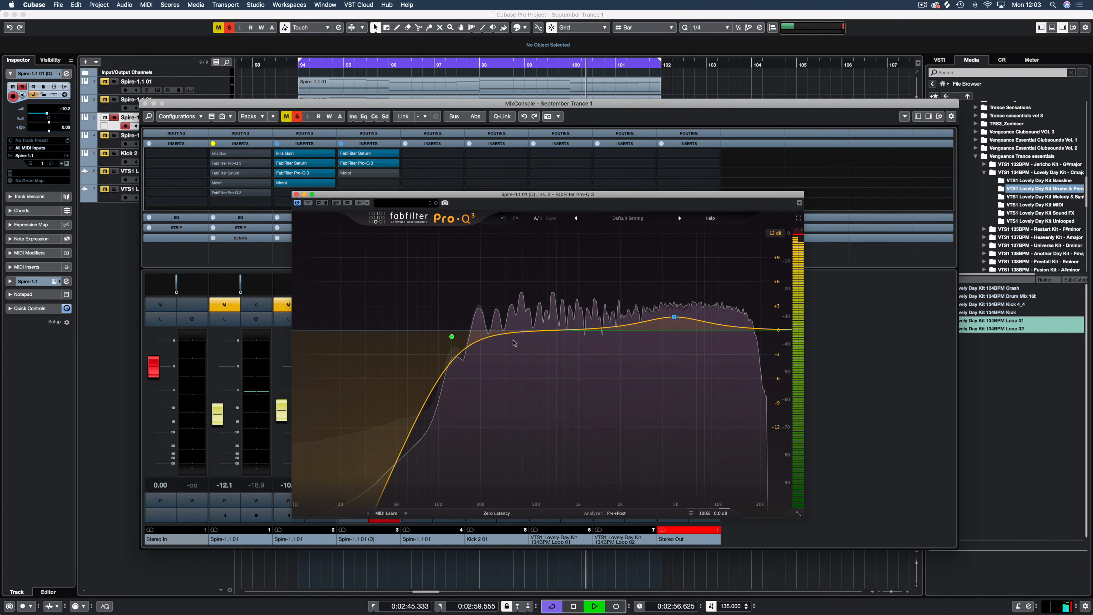
left_click(524, 331)
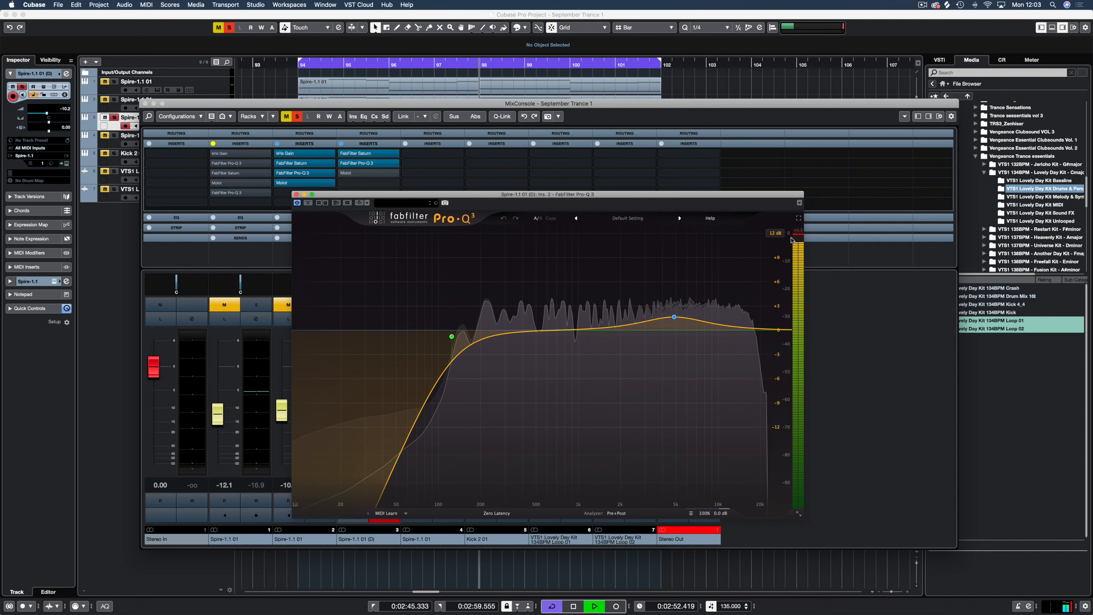
mouse_move(673, 319)
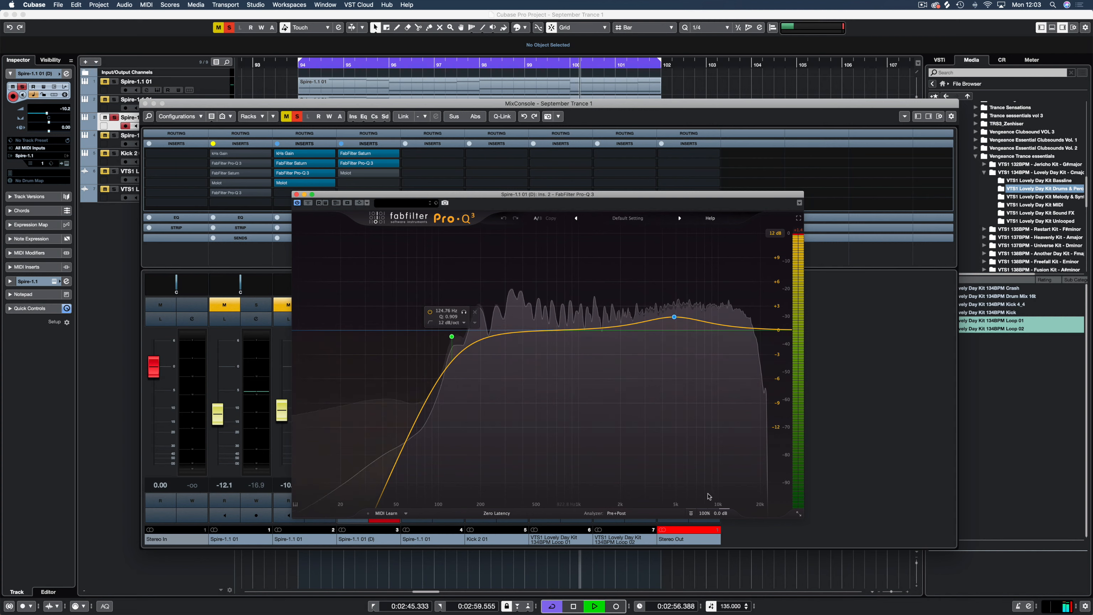
mouse_move(711, 518)
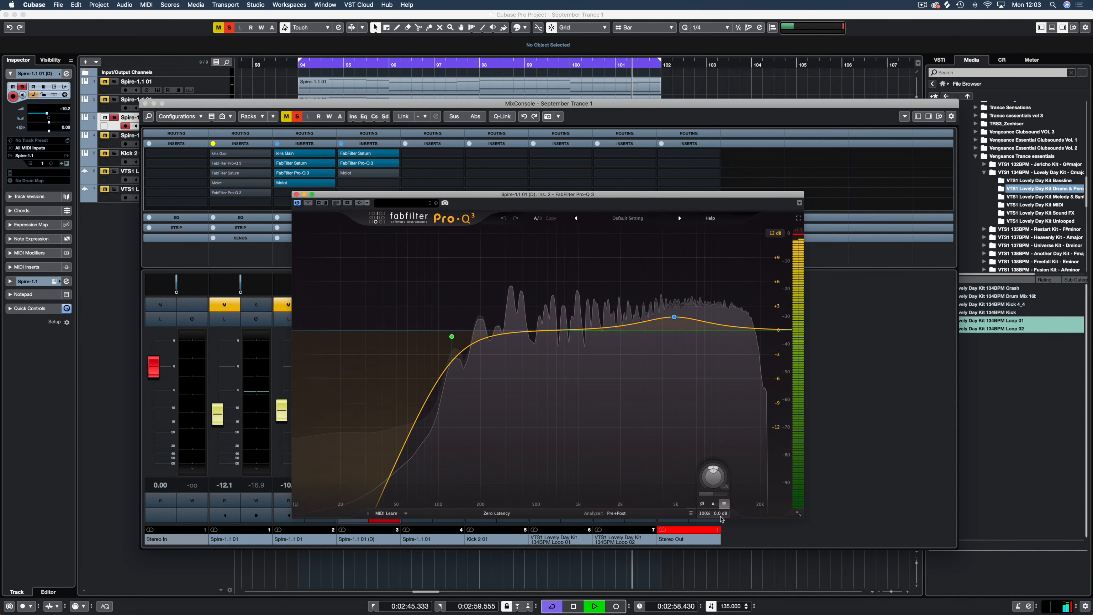
left_click(296, 195)
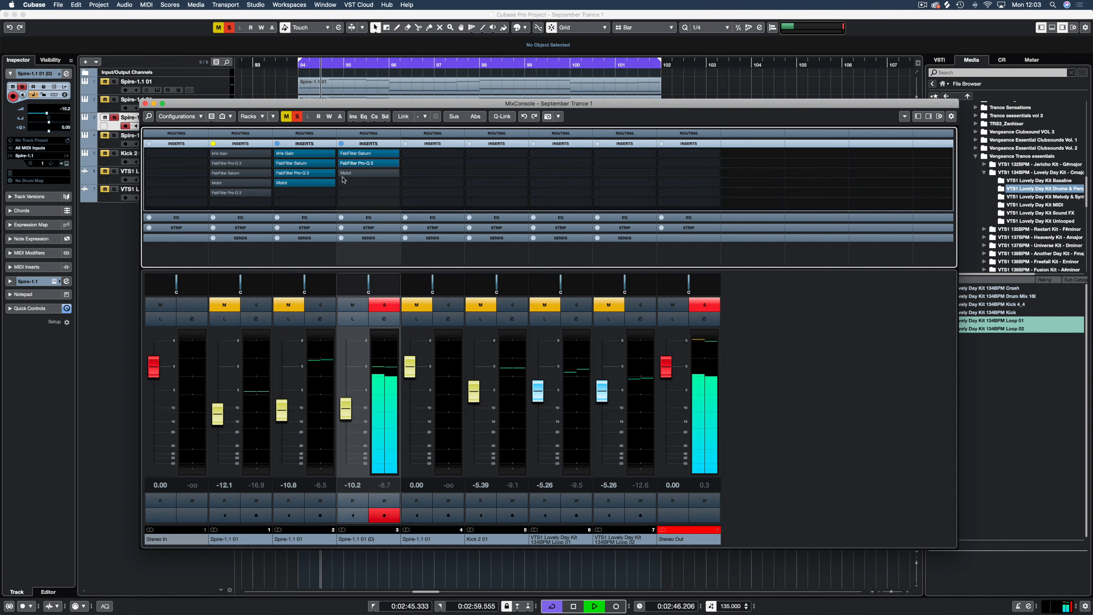
Step: Reactivate Molot on the third Spire channel, reposition its window and check its limiter during playback, leaving the window closed and playback stopped
left_click(349, 174)
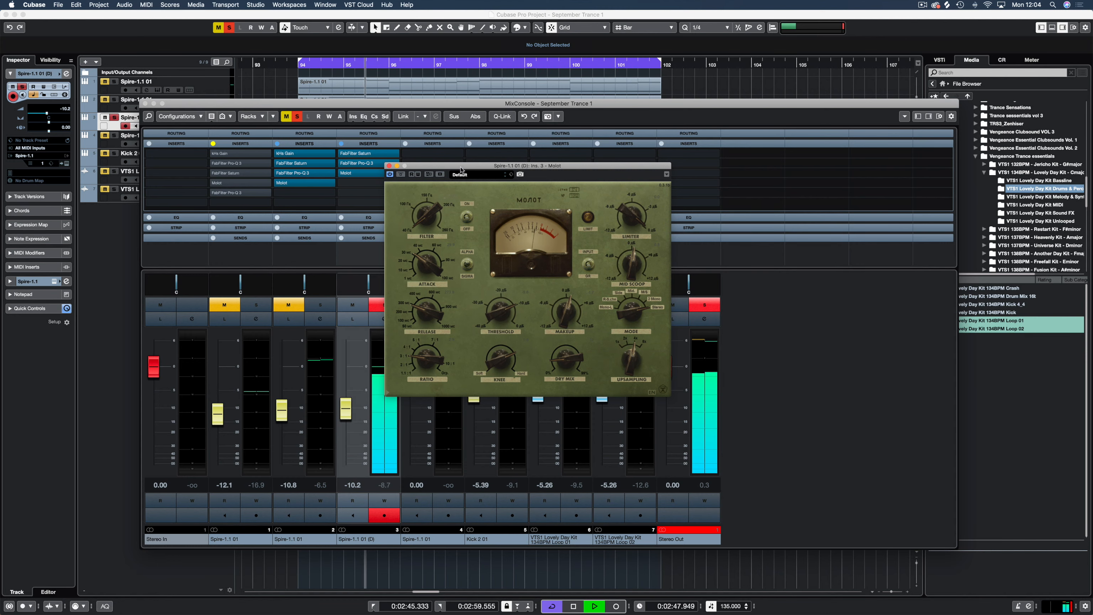
left_click_drag(460, 170, 661, 162)
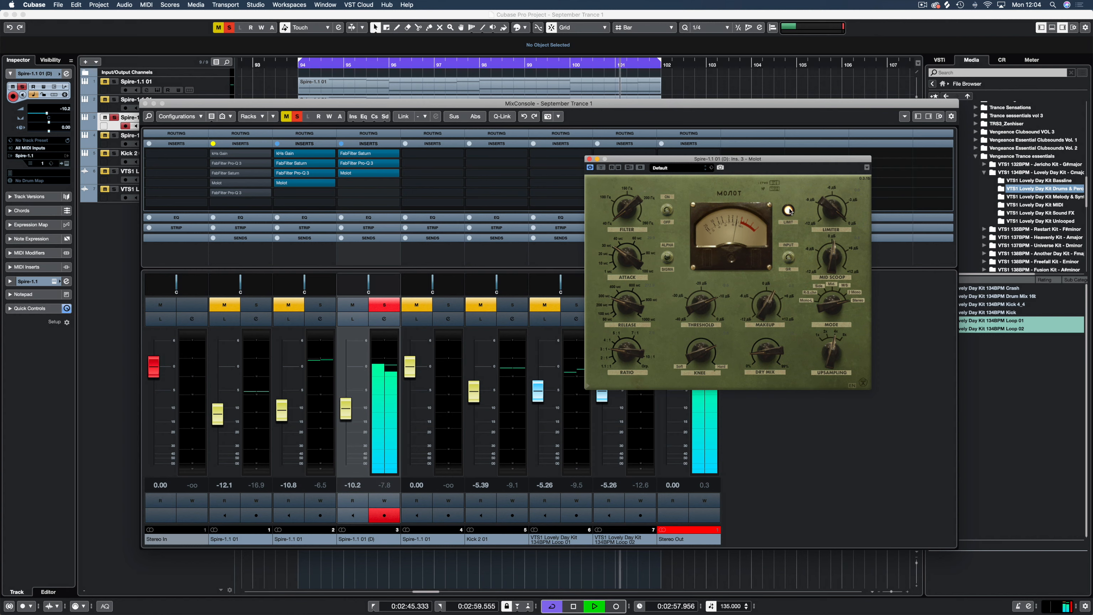
left_click_drag(821, 204, 822, 208)
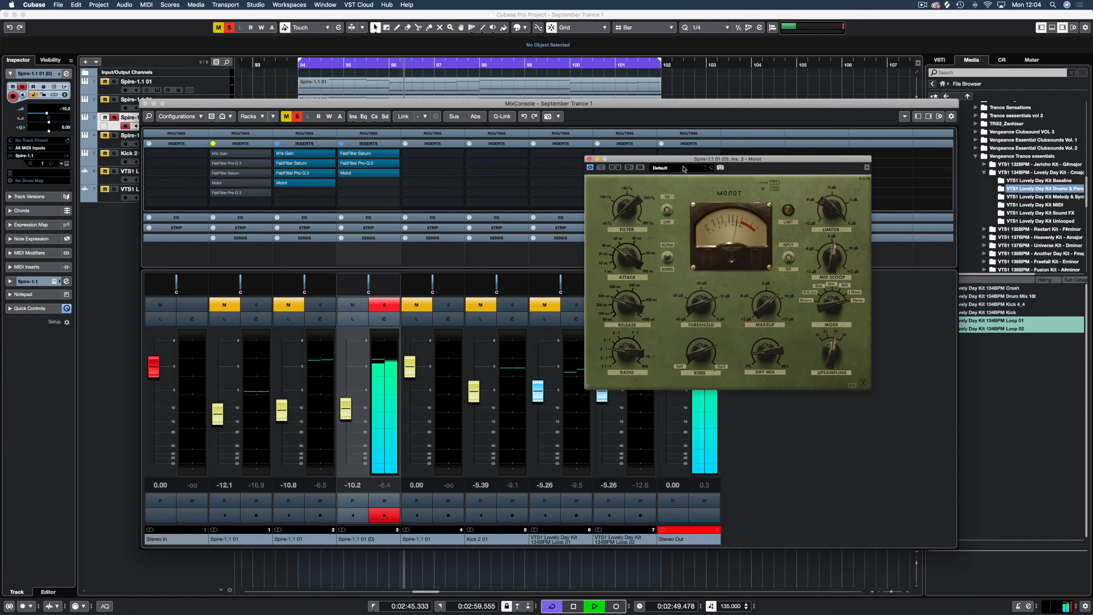
left_click(589, 159)
key("space")
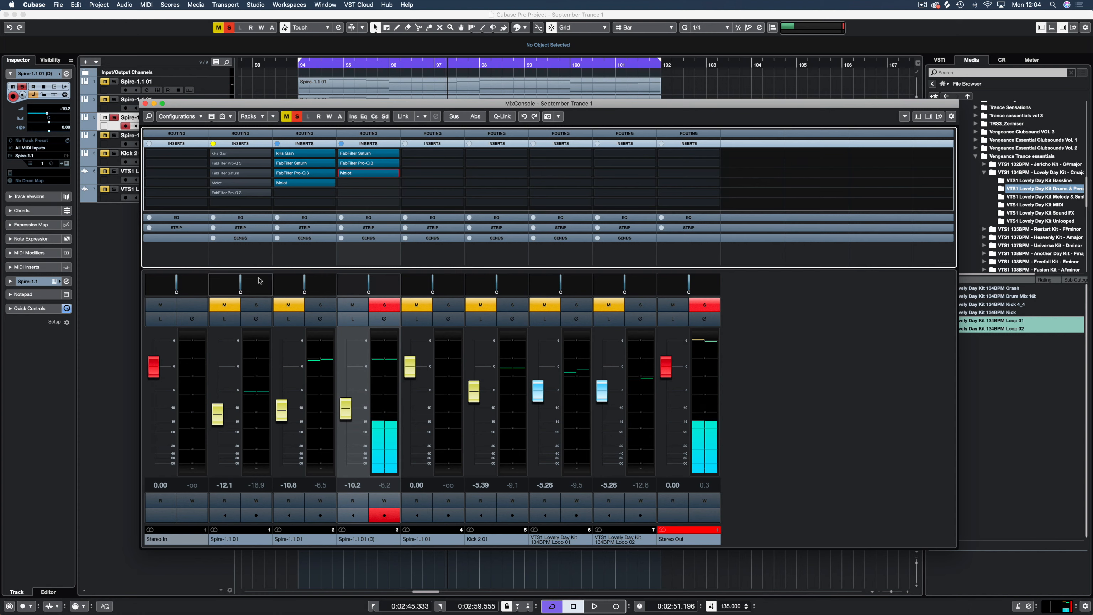
Step: Compare the second and third Spire channels by soloing each in turn and playing it from the cycle's start
left_click(320, 305)
left_click(385, 305)
key("KP_1")
key("space")
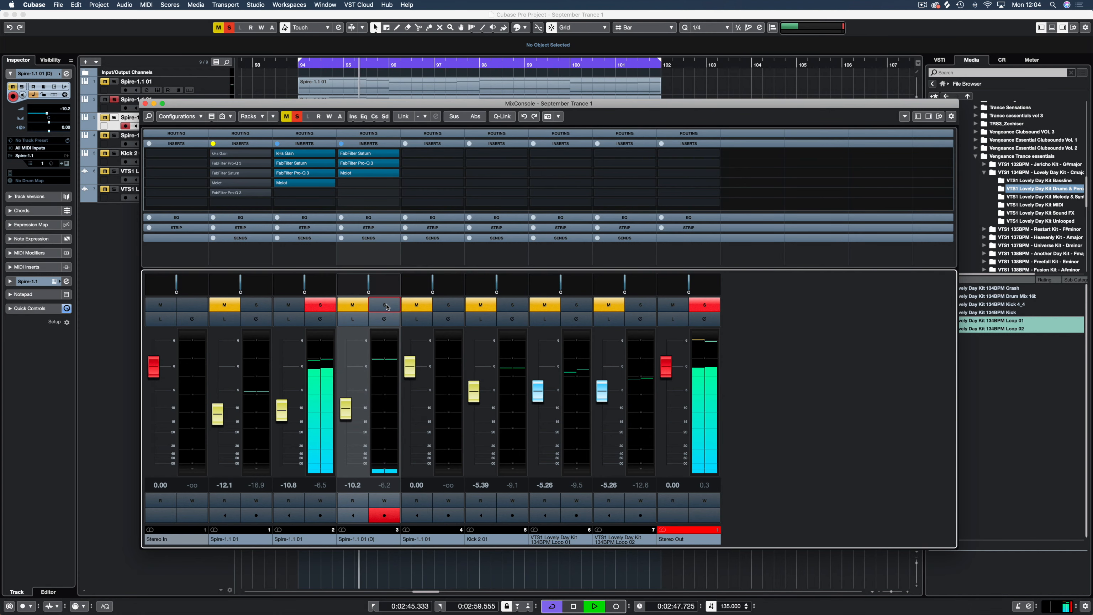
key("space")
left_click(386, 305)
left_click(320, 306)
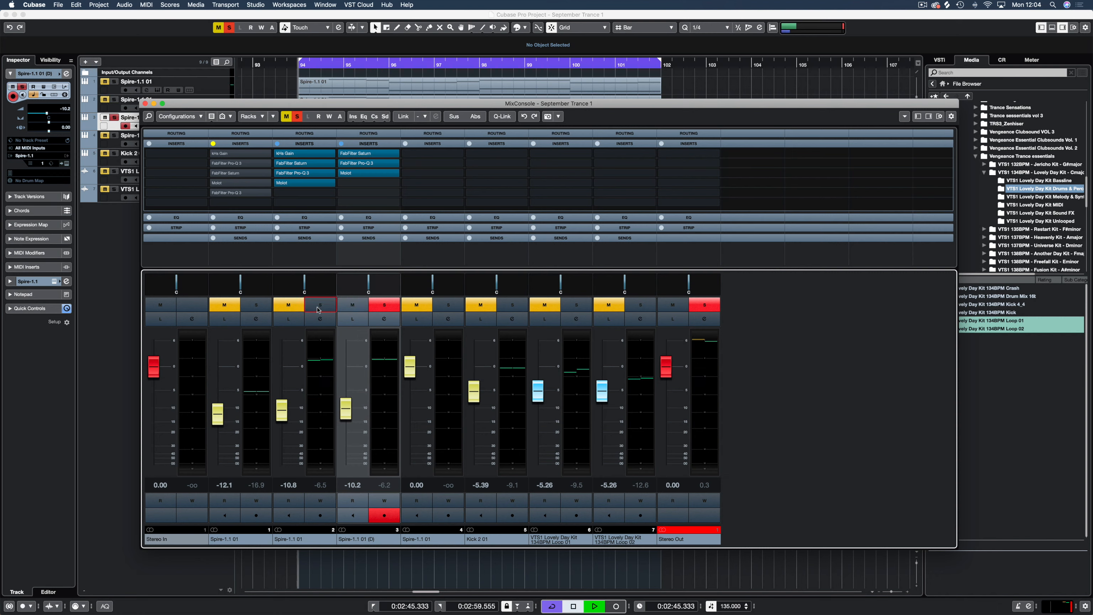
key("KP_1")
key("space")
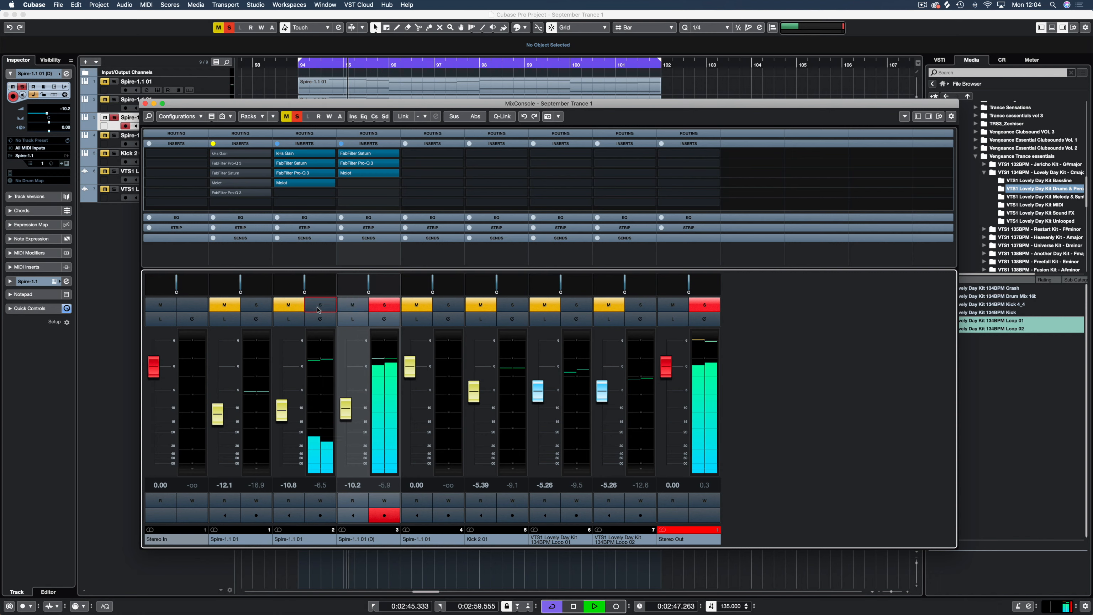
Step: Play the second Spire channel soloed once more from the cycle's start and return the solo to the third
key("space")
left_click(321, 306)
left_click(385, 305)
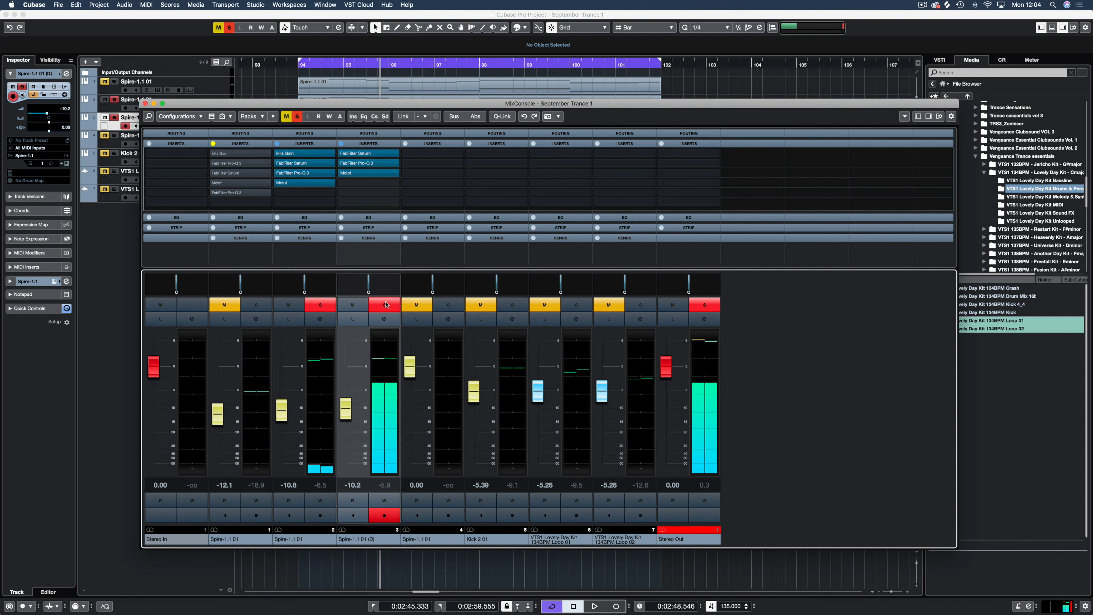
key("KP_1")
key("space")
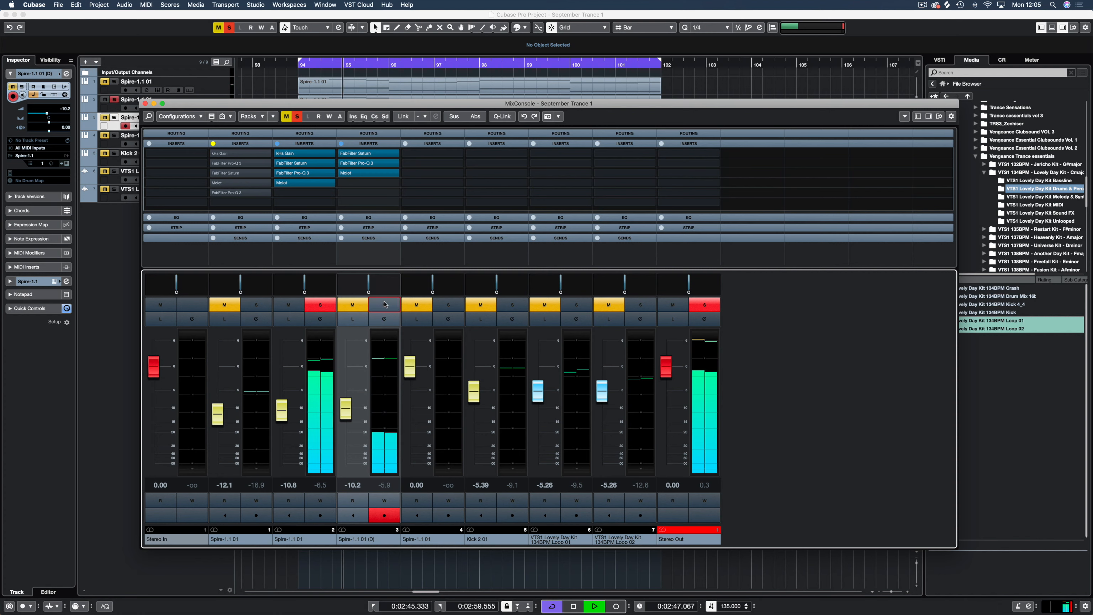
key("space")
left_click(384, 305)
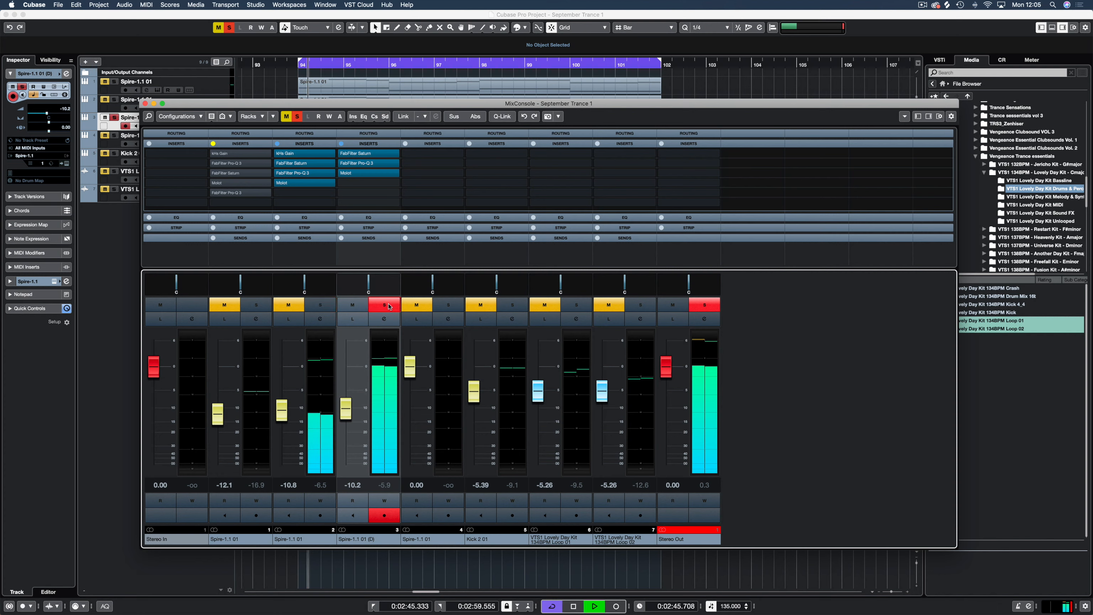
Step: Open Molot on the third Spire channel during playback and reset that channel's peak meter with its solo cleared
left_click(351, 173)
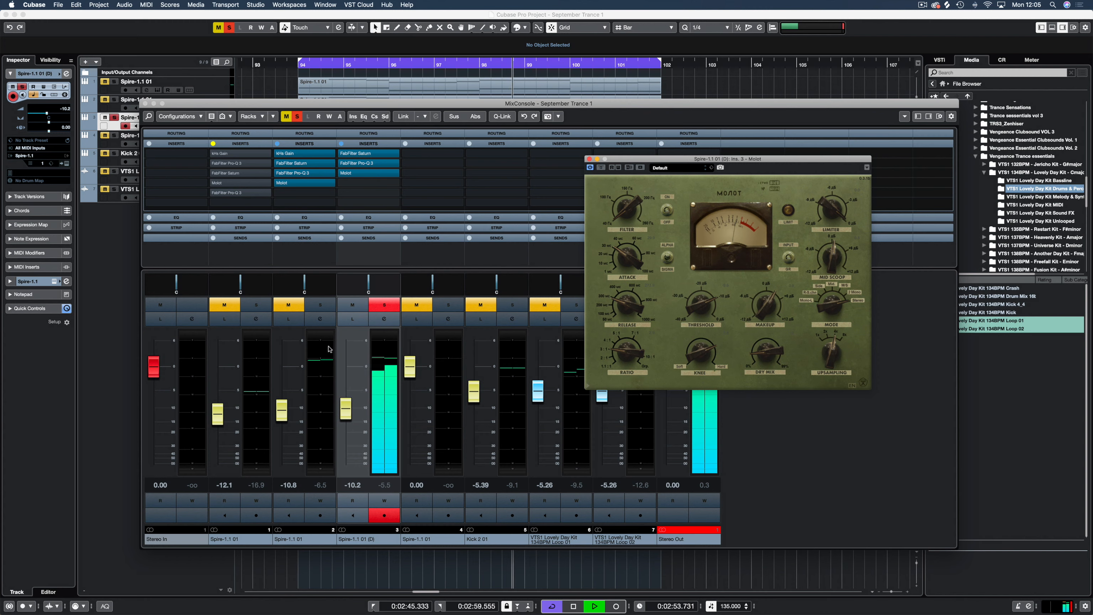
left_click(384, 304)
key("space")
left_click(386, 461)
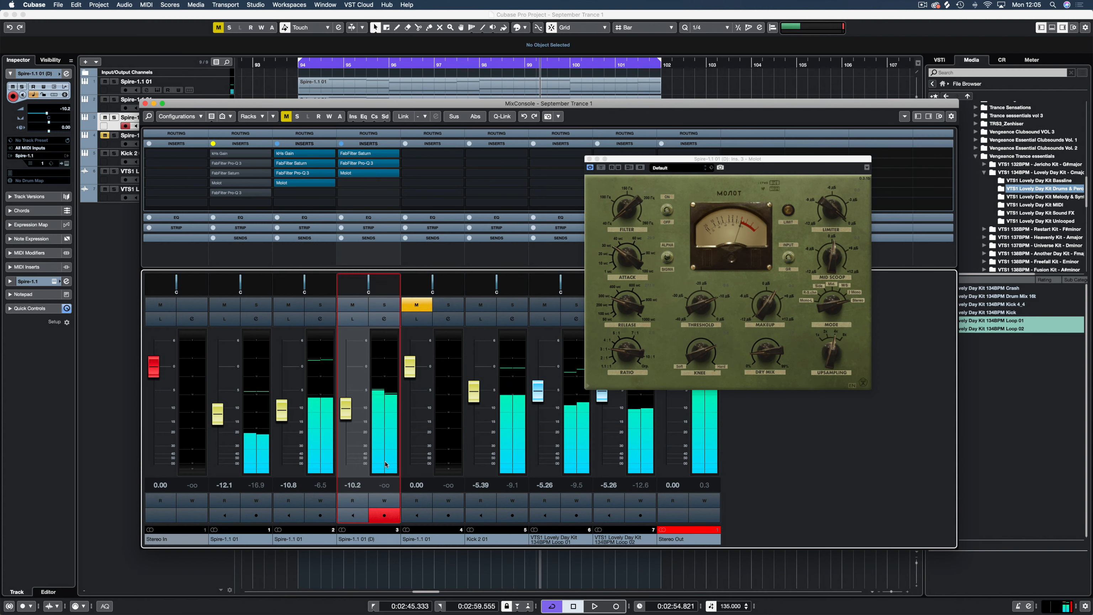
Step: Audition the second and third Spire channels briefly in solo, leaving the third soloed and the Molot window closed
left_click(320, 304)
key("space")
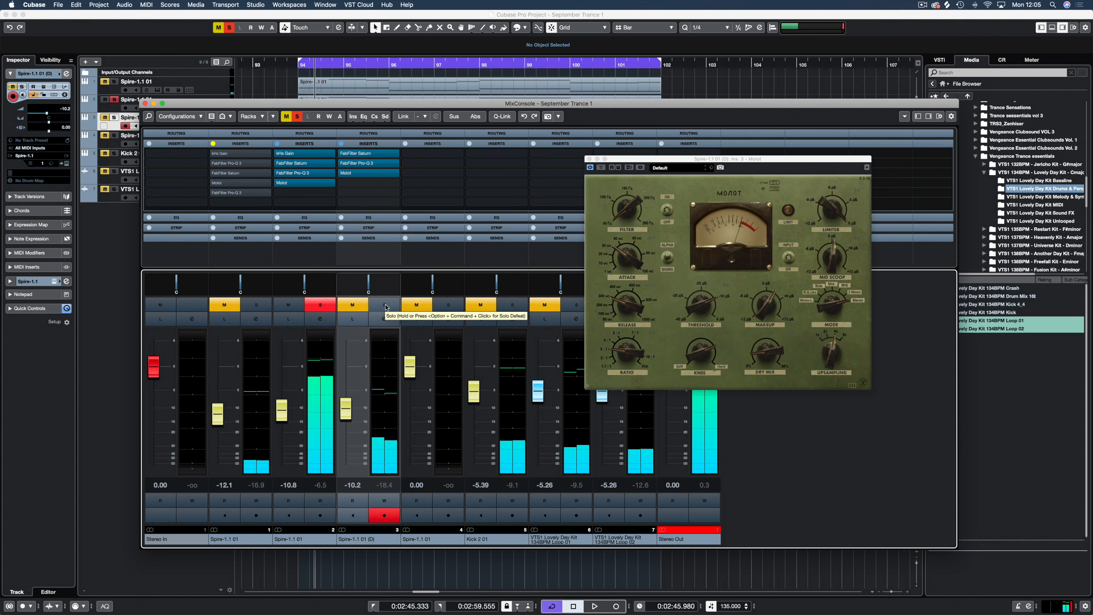
left_click(384, 305)
key("space")
key("space")
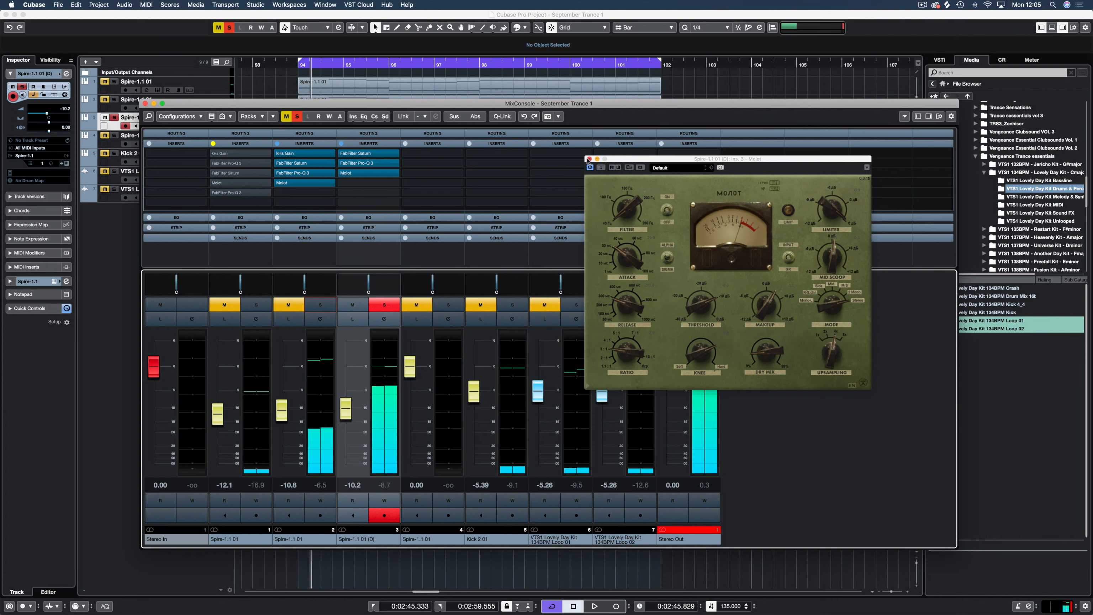
left_click(588, 159)
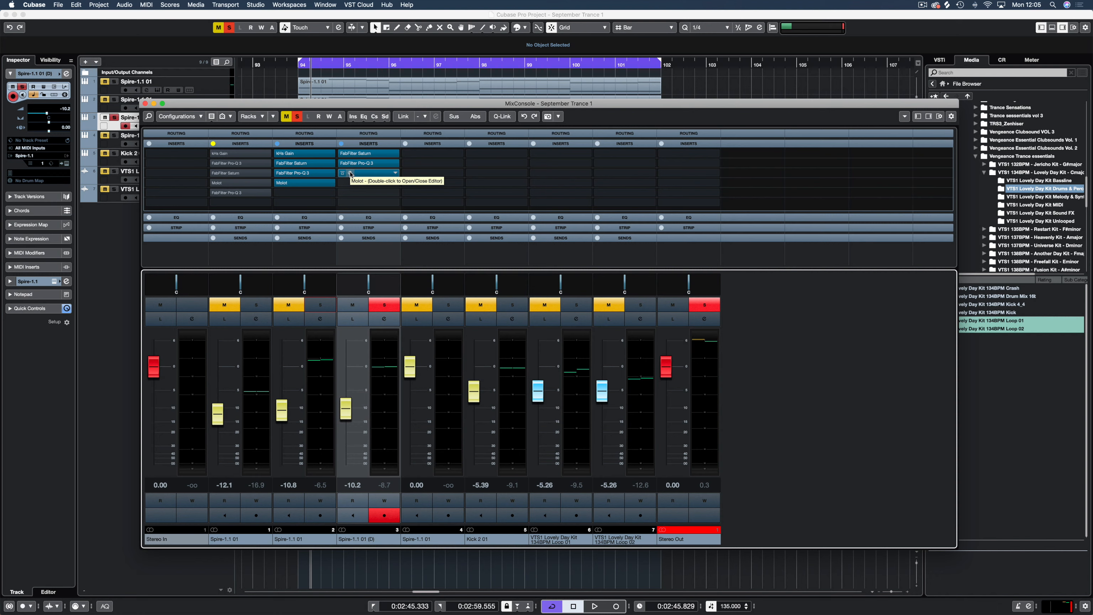
Step: Play the third Spire channel soloed, compare it with the second, and return the solo to the third during playback
key("space")
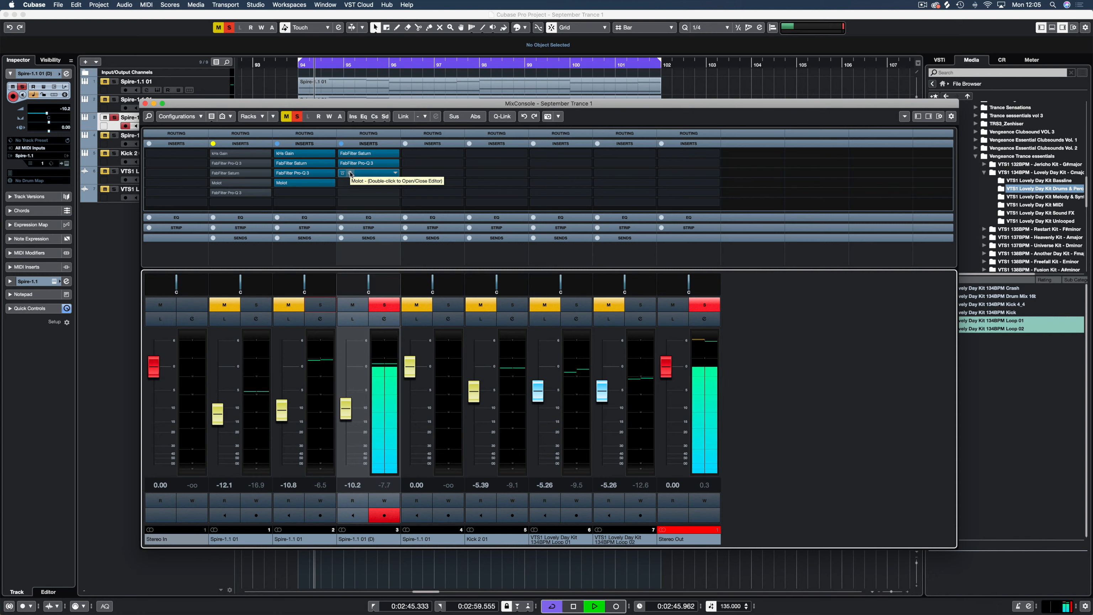
key("space")
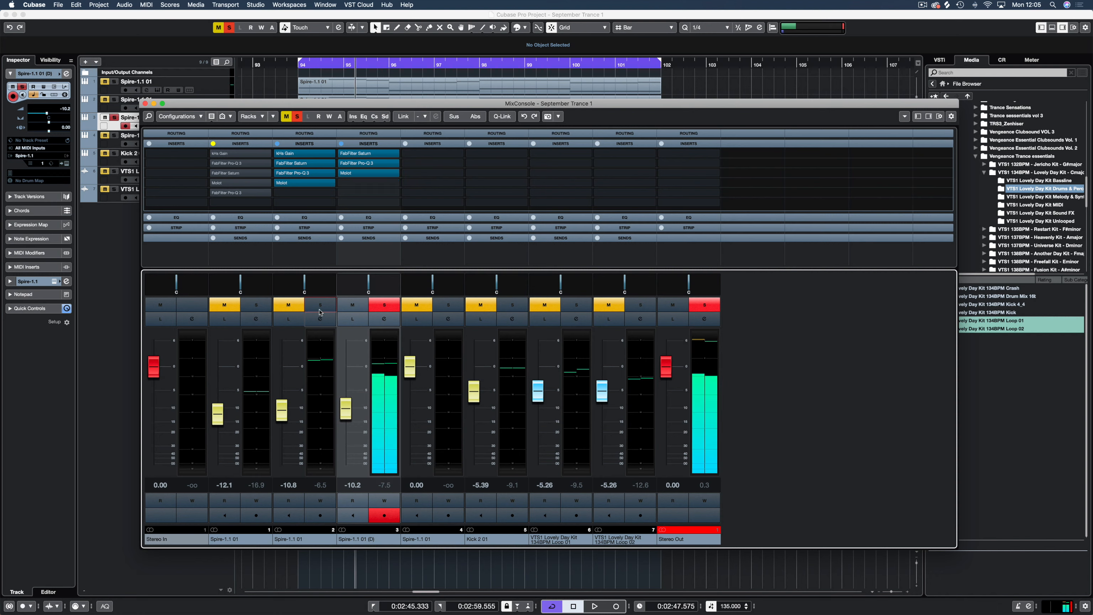
left_click(320, 304)
left_click(385, 304)
key("space")
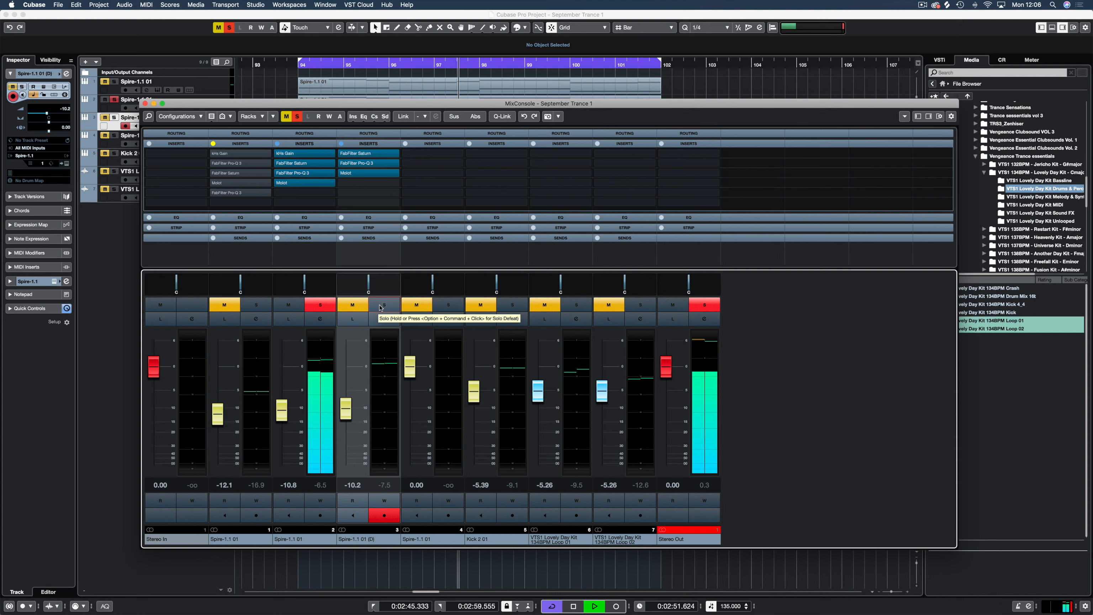
left_click(380, 306)
left_click(324, 307)
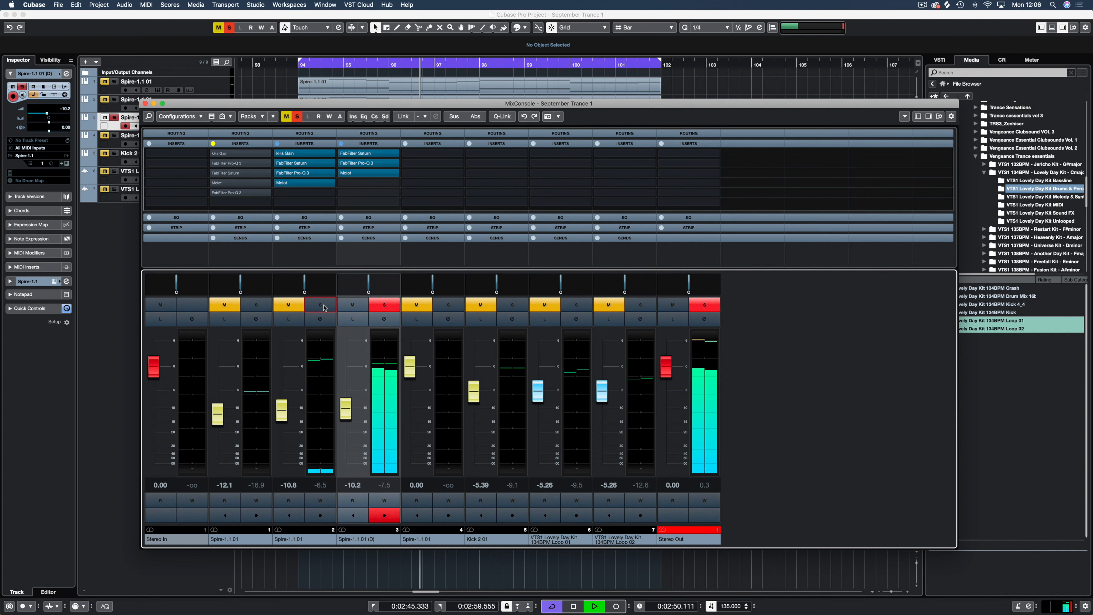
Step: Examine Molot's settings on the third Spire channel during solo playback, closing its window and stopping playback
mouse_move(353, 172)
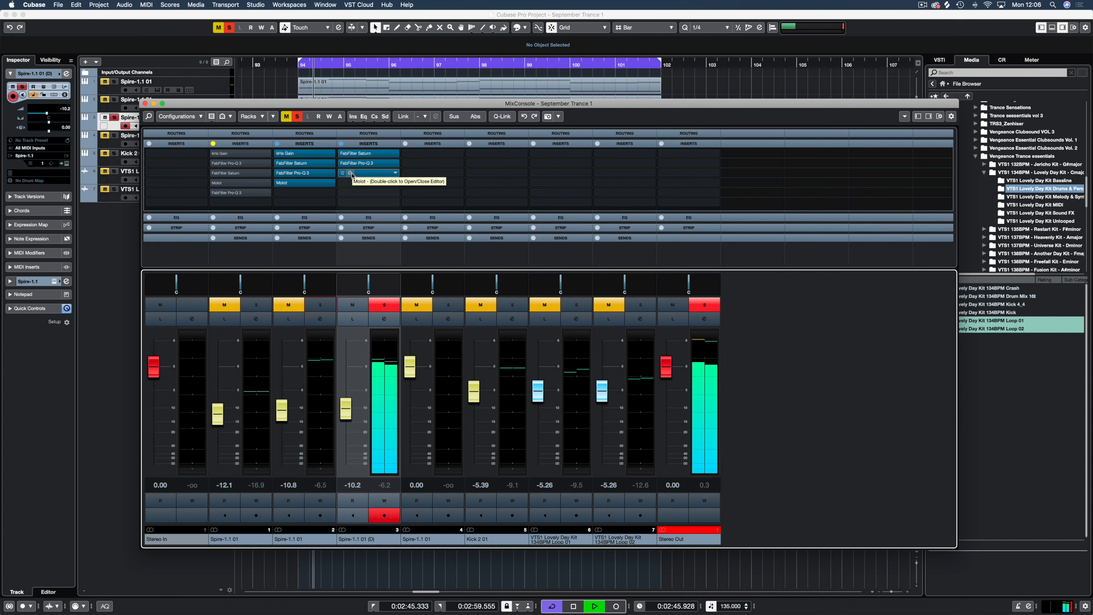
left_click(348, 174)
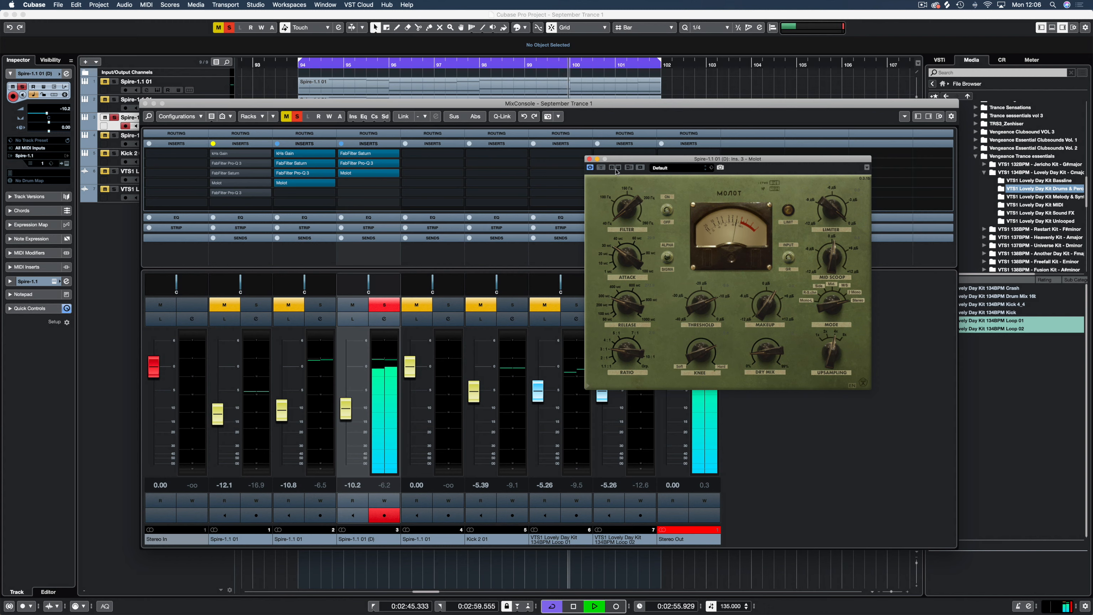
left_click(589, 160)
key("space")
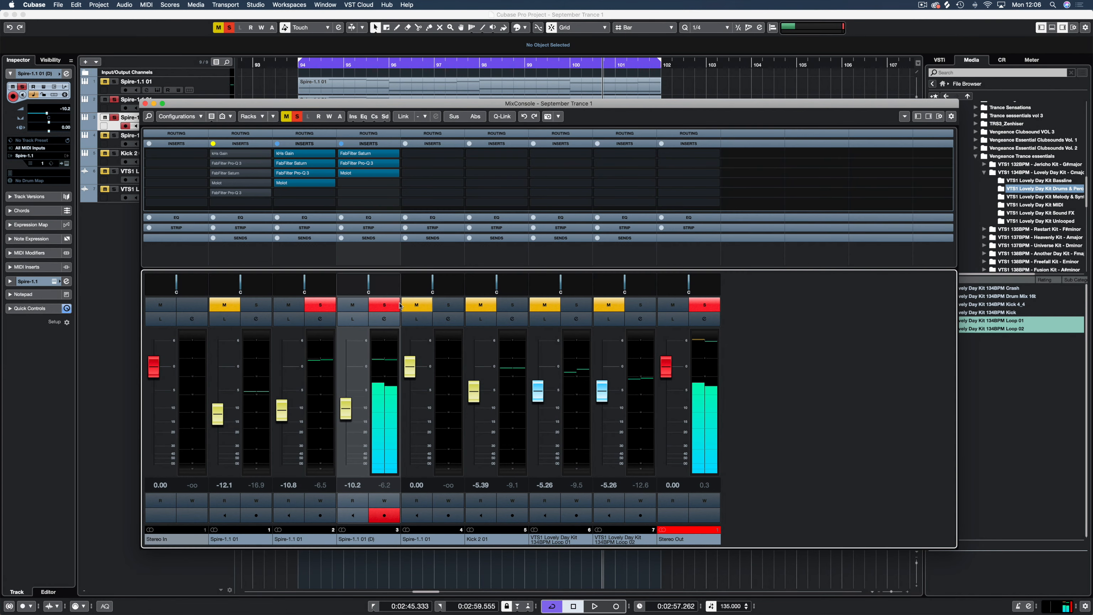
Step: Open Molot on the second Spire channel and examine its limiter during solo playback, leaving playback stopped and the window closed
key("space")
left_click(304, 183)
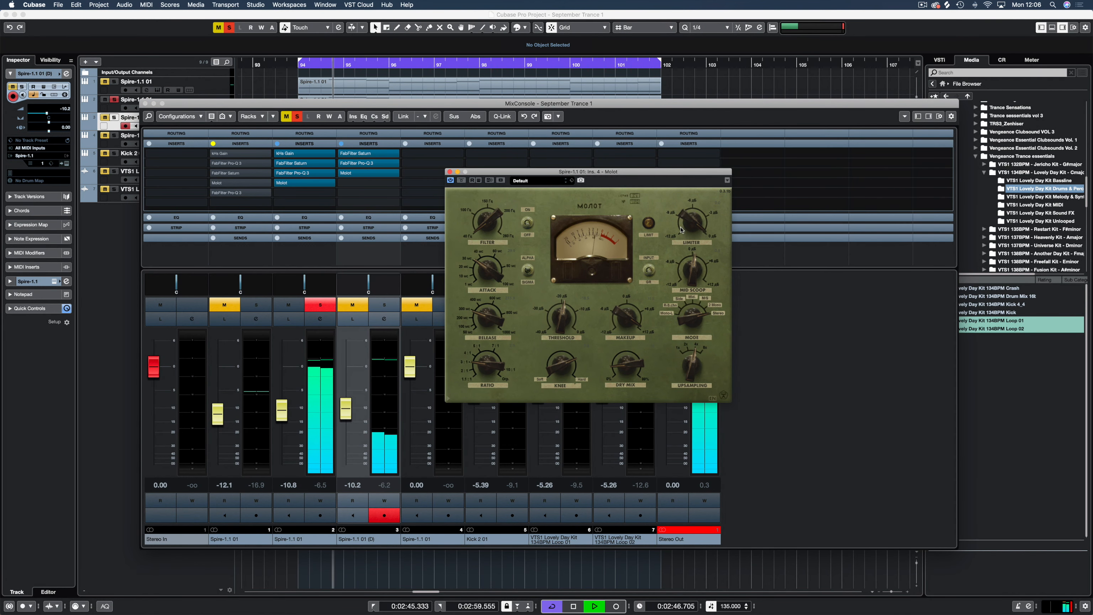
scroll(690, 226, "down", 10)
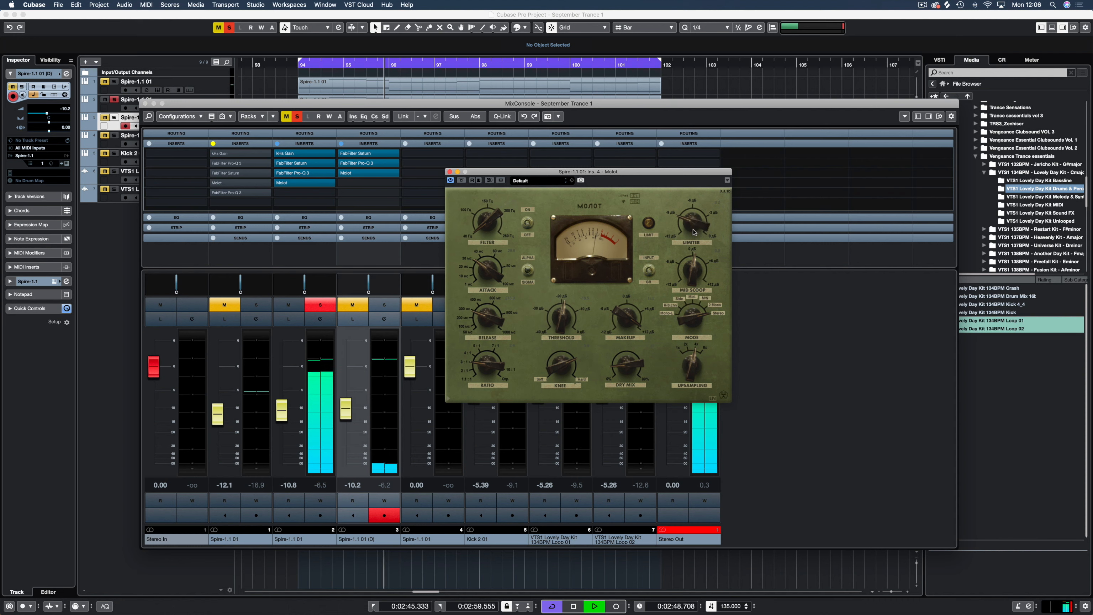
scroll(692, 226, "down", 2)
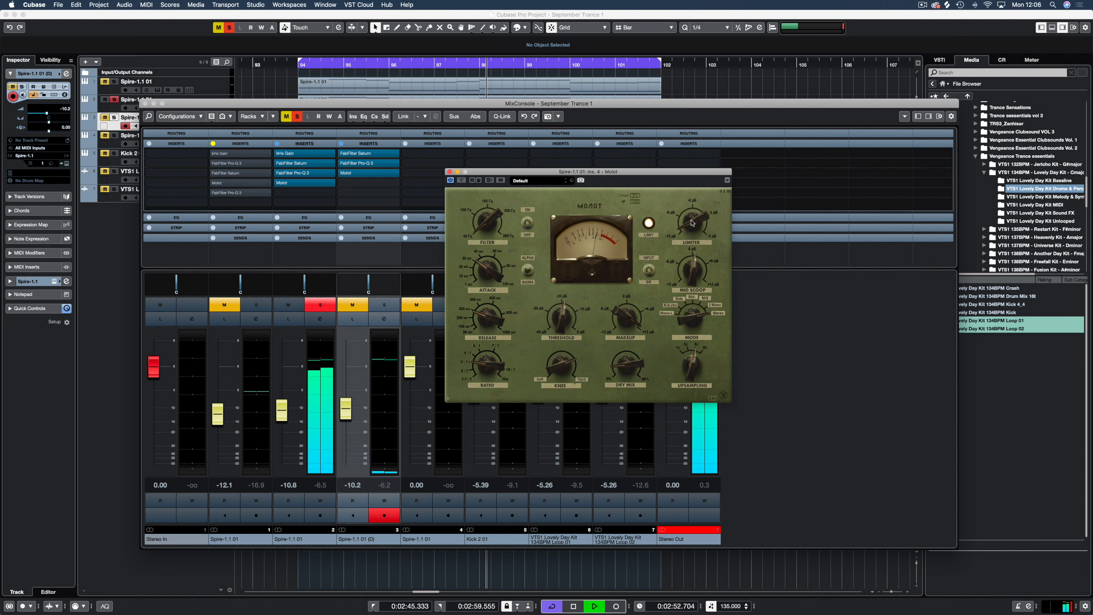
key("space")
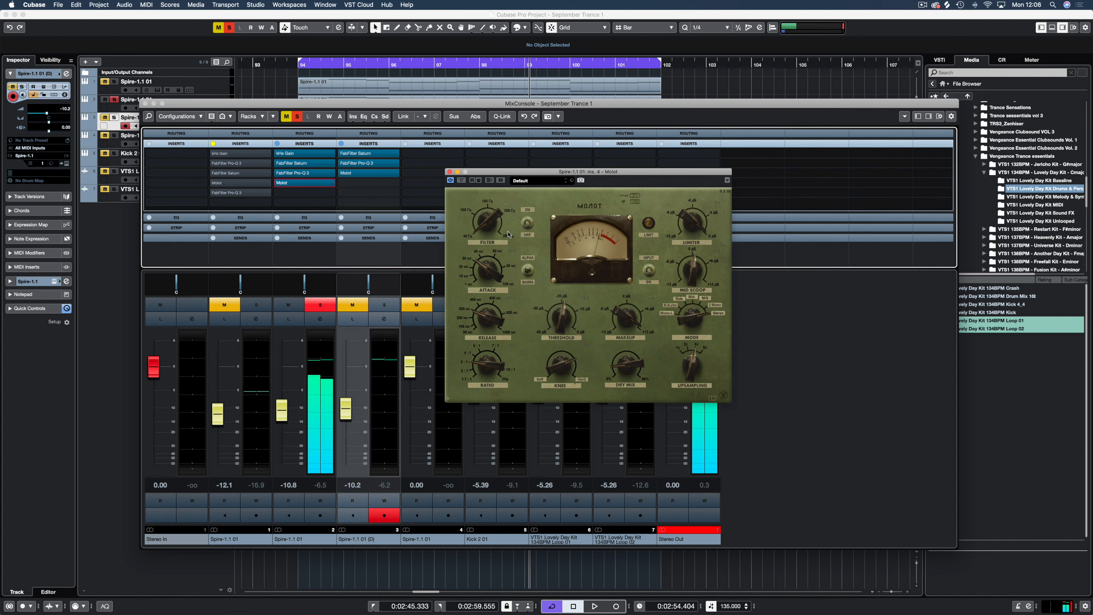
left_click(449, 173)
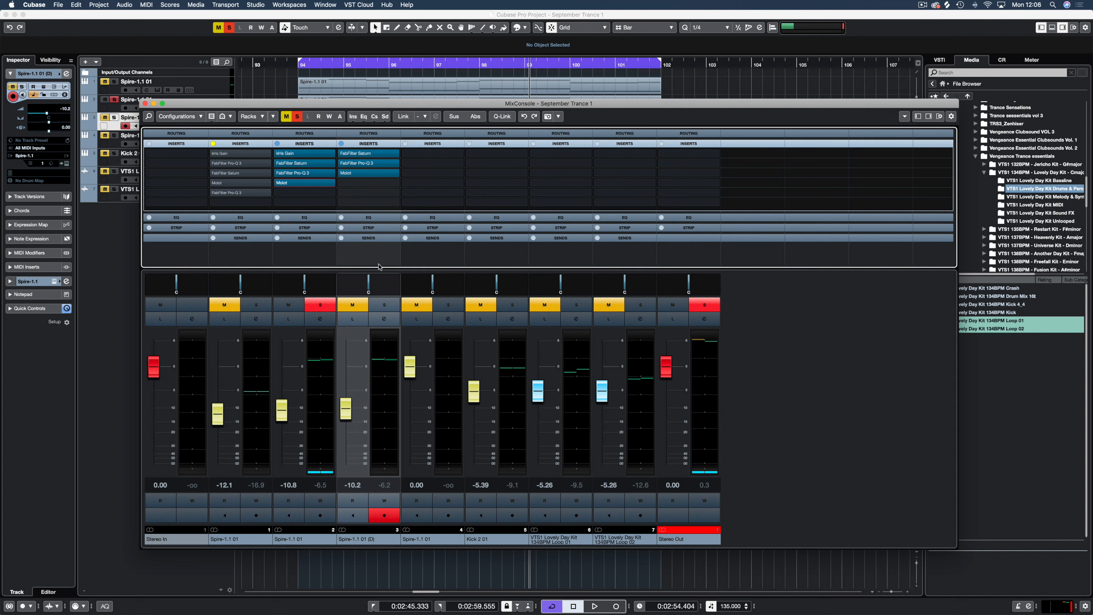
Step: Alternate solo playback from the third Spire channel to the second and back to the third to compare their levels
left_click(384, 305)
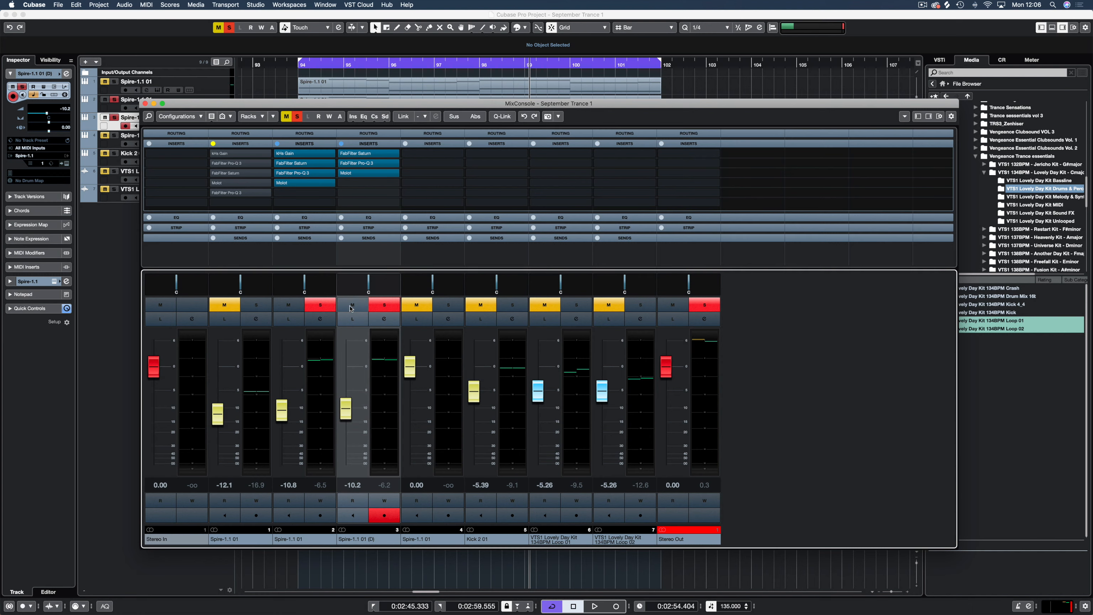
left_click(331, 308)
key("space")
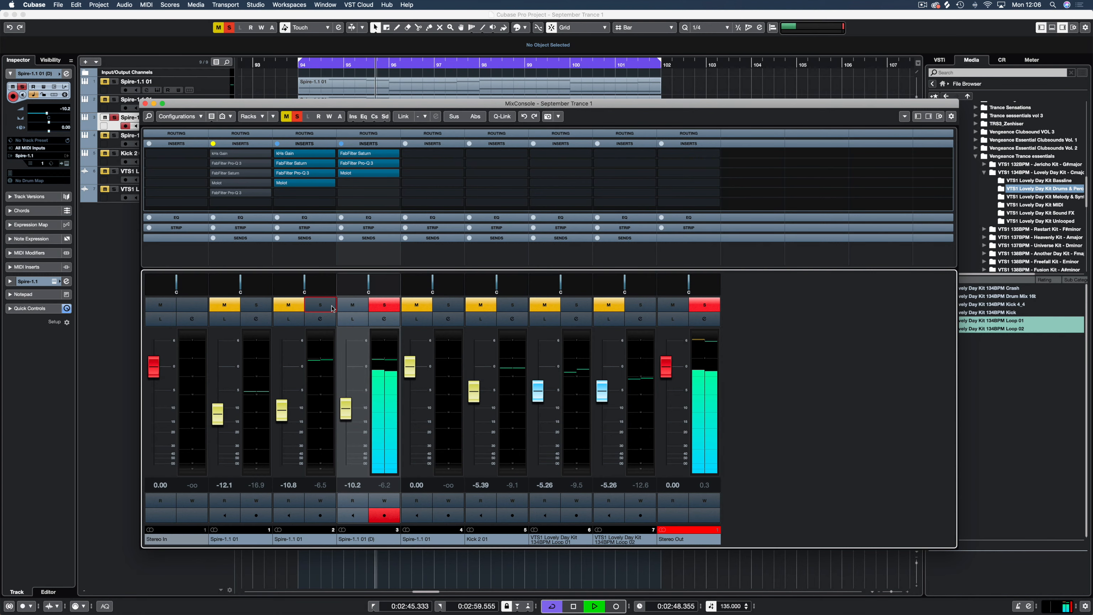
key("space")
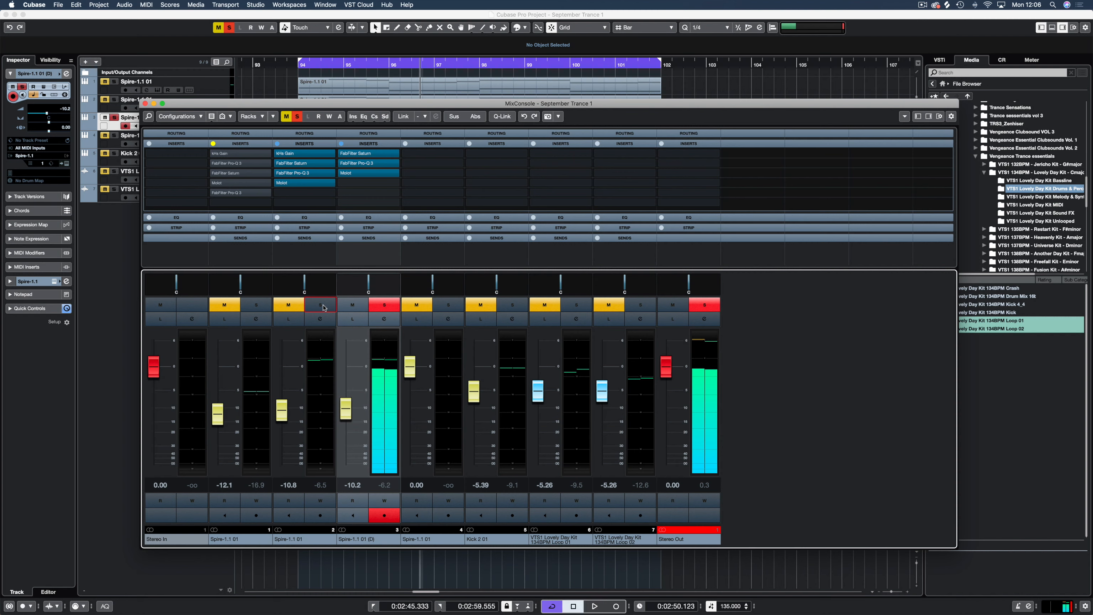
left_click(322, 307)
left_click(382, 307)
key("space")
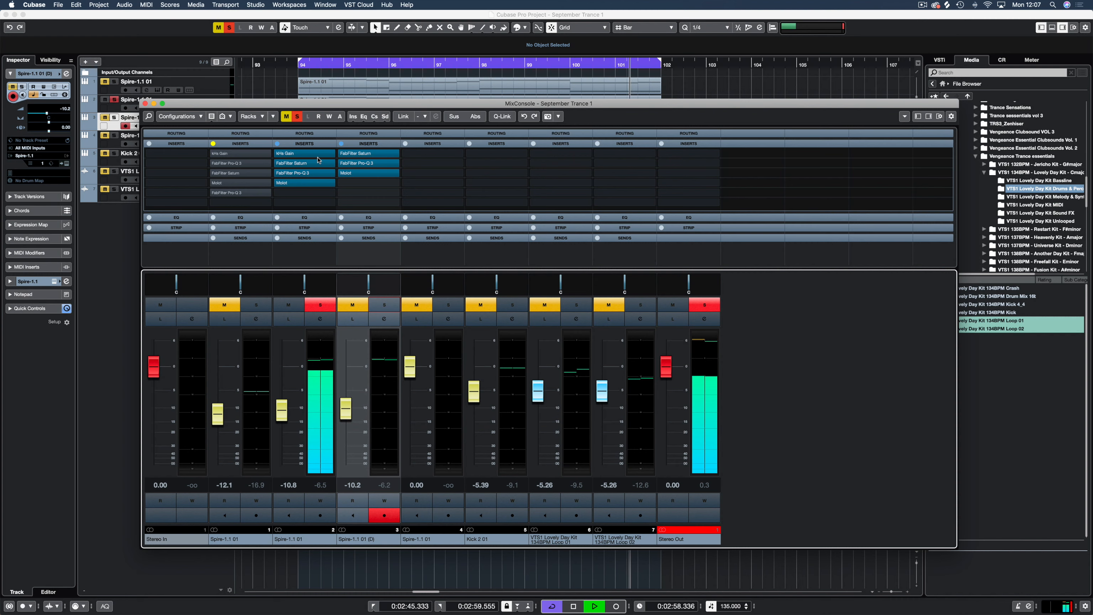
left_click(384, 304)
left_click(321, 304)
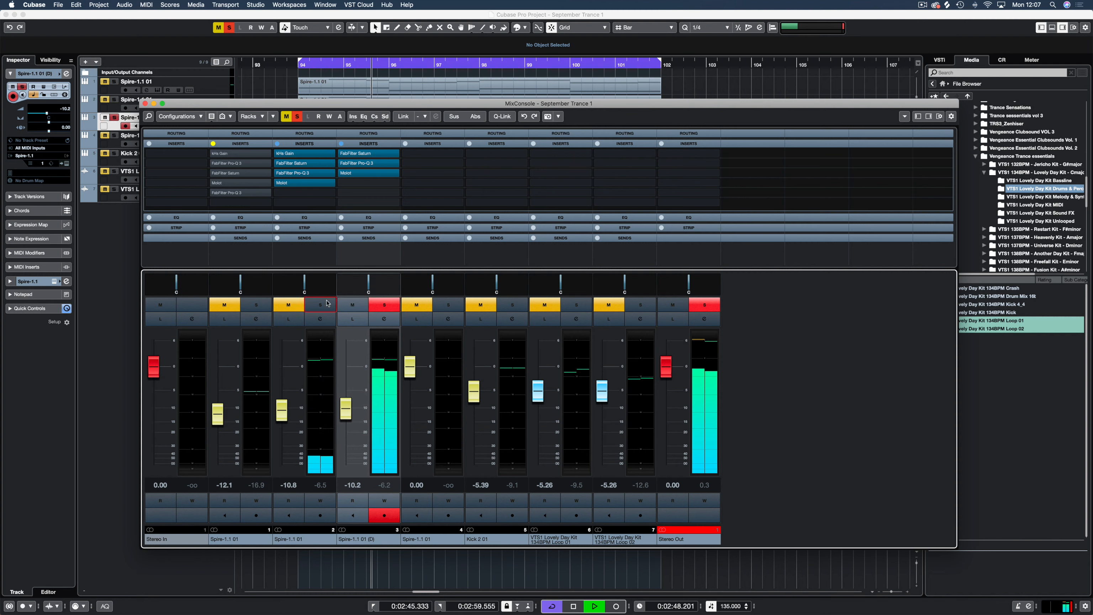
Step: Solo the second Spire channel in place of the third and raise its fader to -8.55 dB during playback
left_click(327, 303)
key("space")
left_click(383, 305)
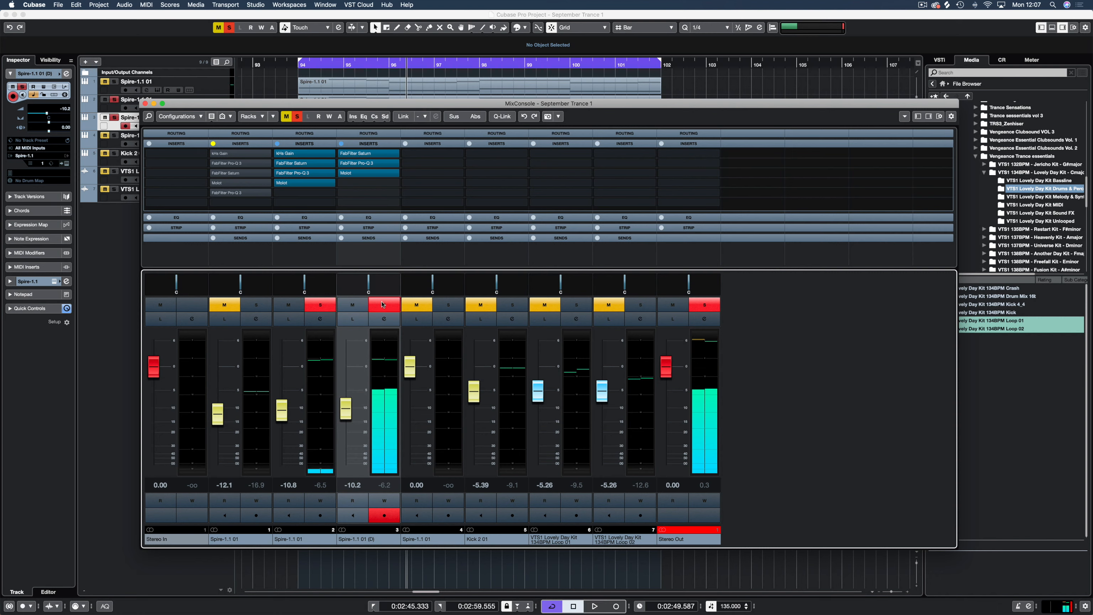
key("space")
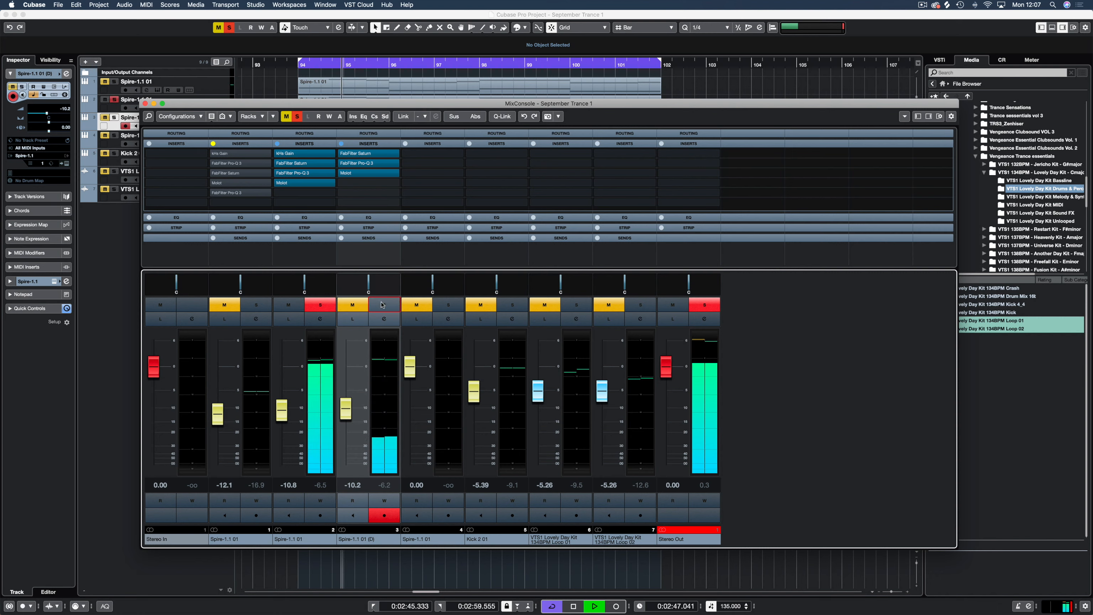
left_click_drag(285, 414, 285, 406)
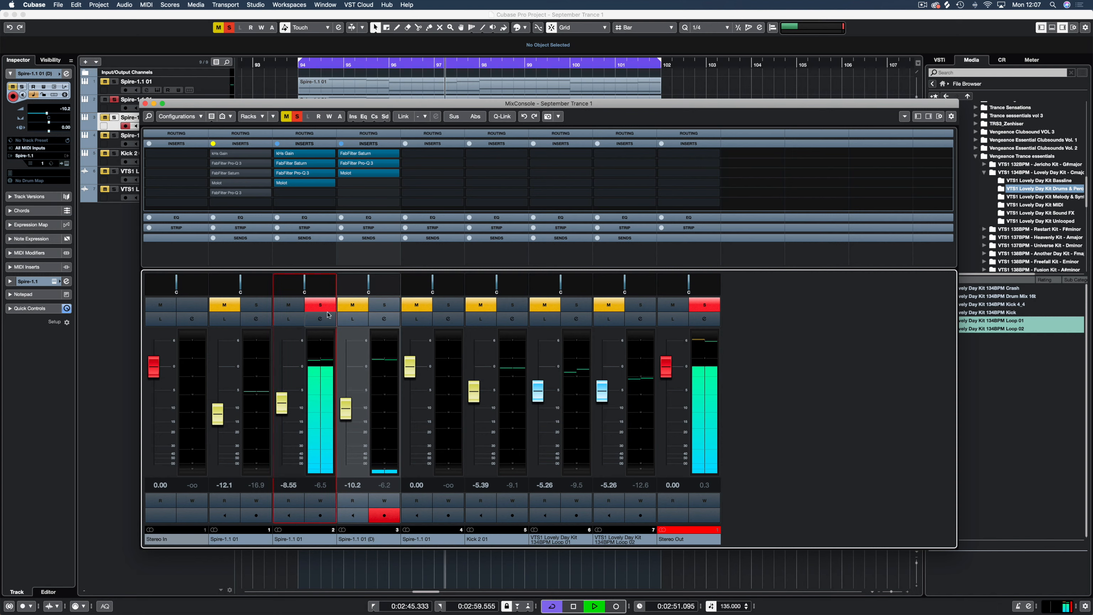
Step: Alternate solo playback between the second and third Spire channels to compare their levels, stopping playback with the second soloed
left_click(322, 305)
left_click(322, 306)
key("space")
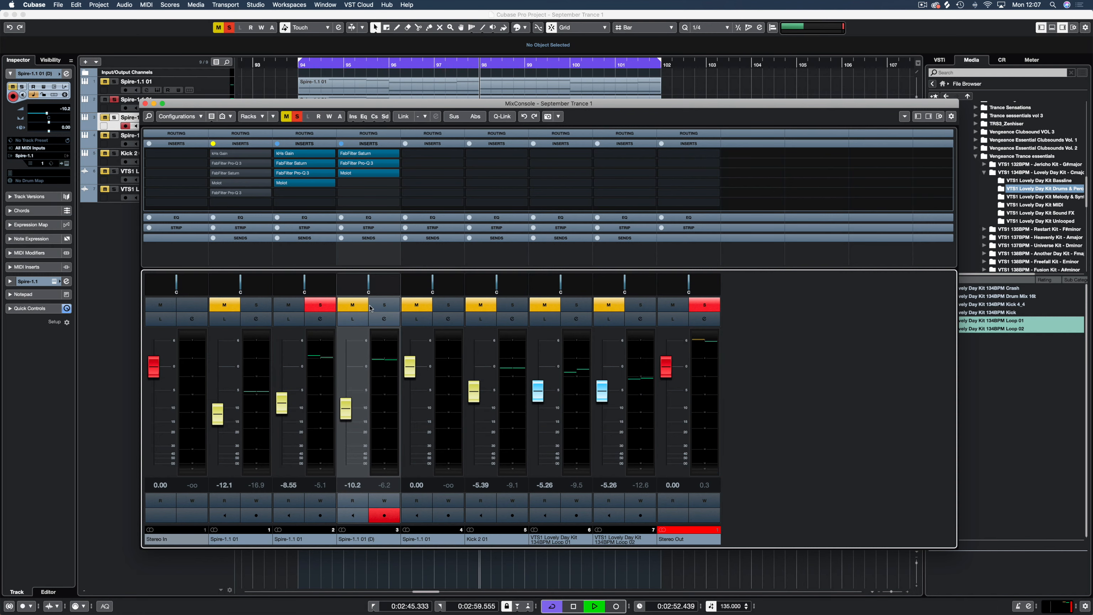
left_click(382, 305)
left_click(318, 306)
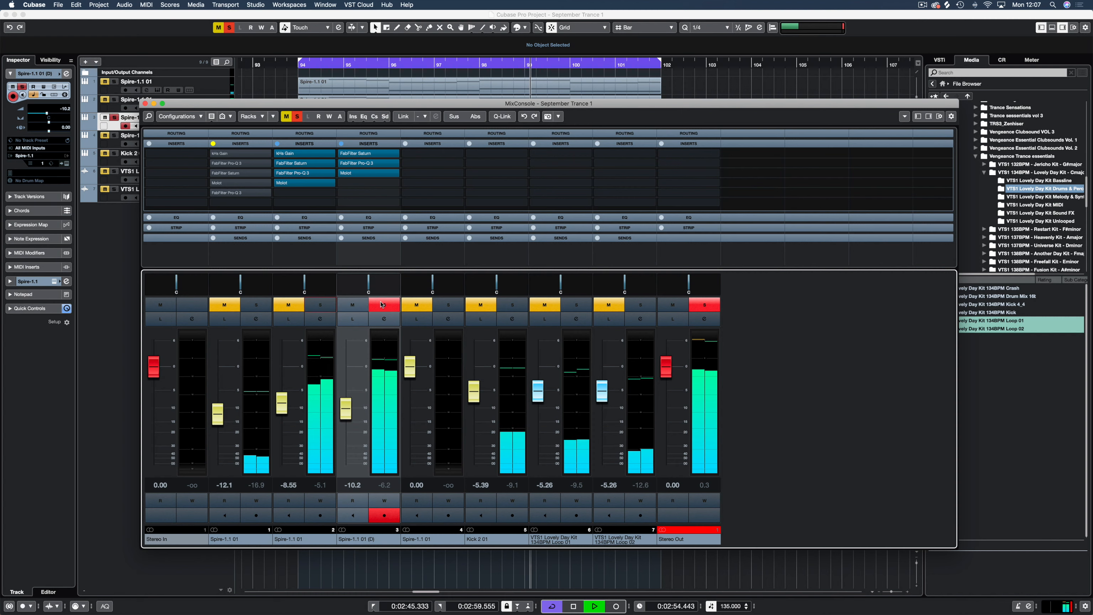
left_click(321, 305)
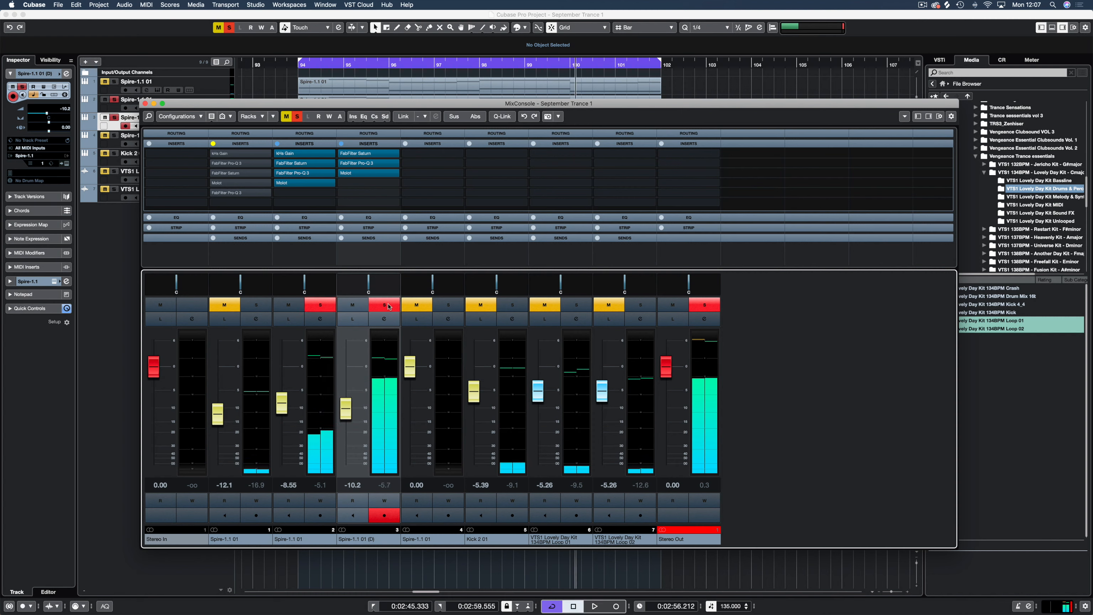
left_click(385, 306)
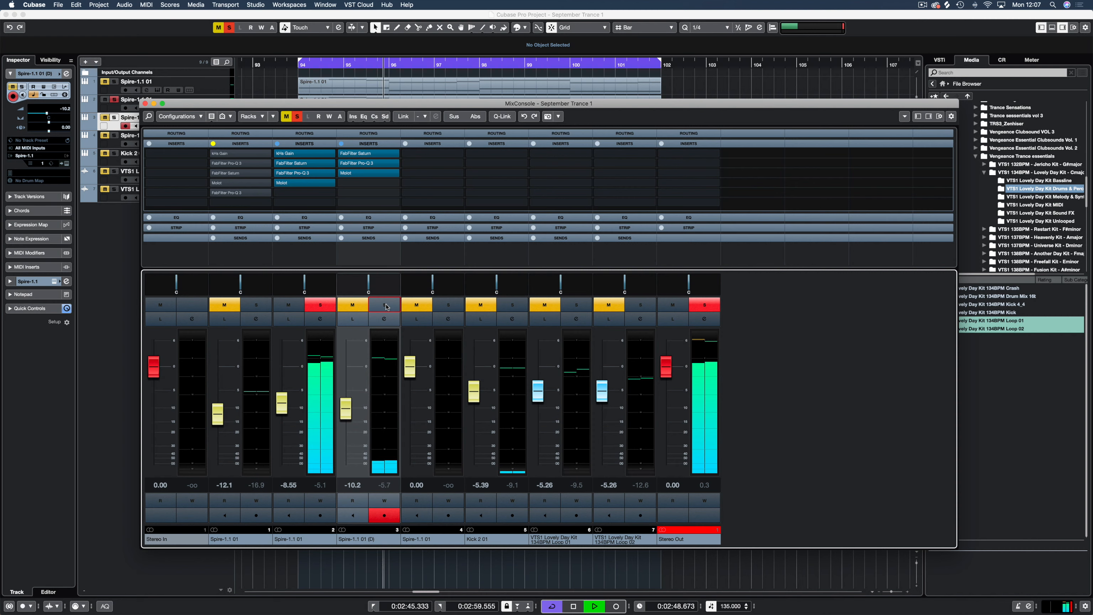
key("space")
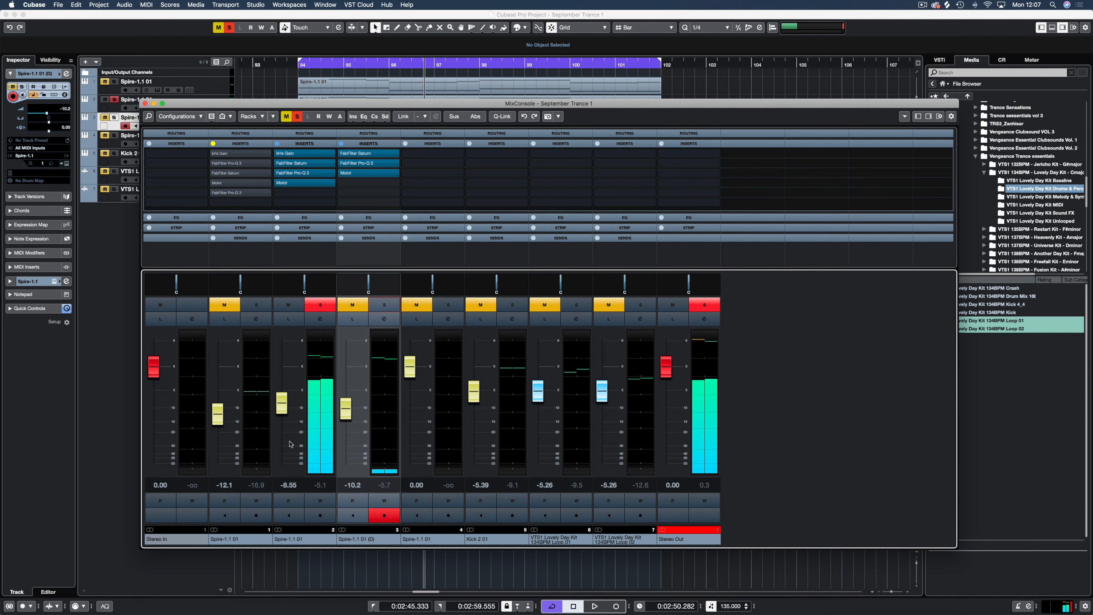
Step: Set the second and third Spire faders to -12.1 dB and compare both layers in alternating solo playback, leaving them unsoloed
left_click_drag(281, 404, 345, 423)
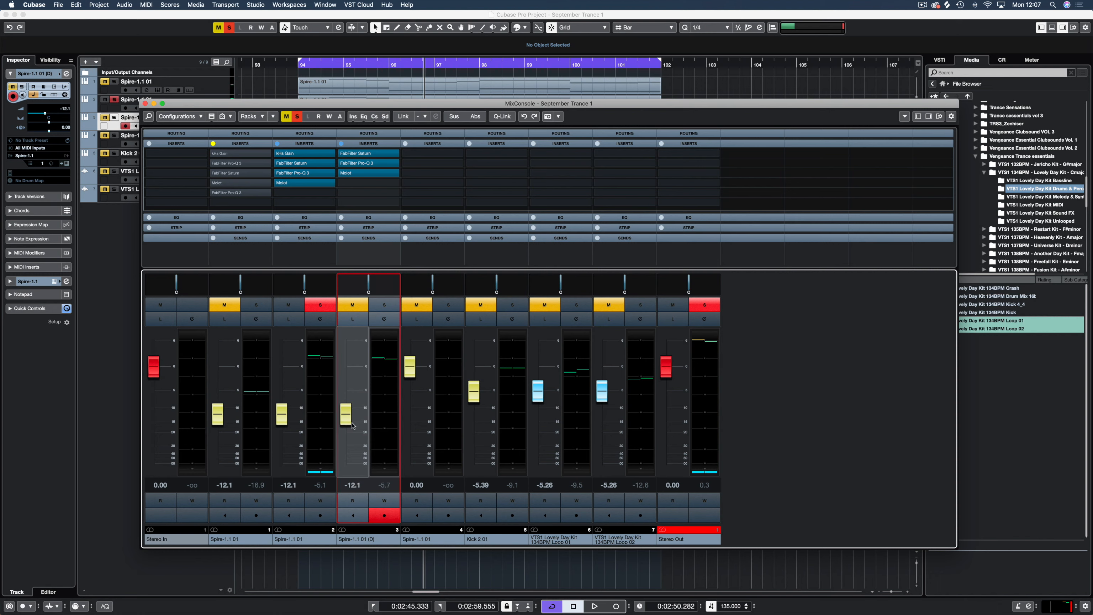
left_click(384, 305)
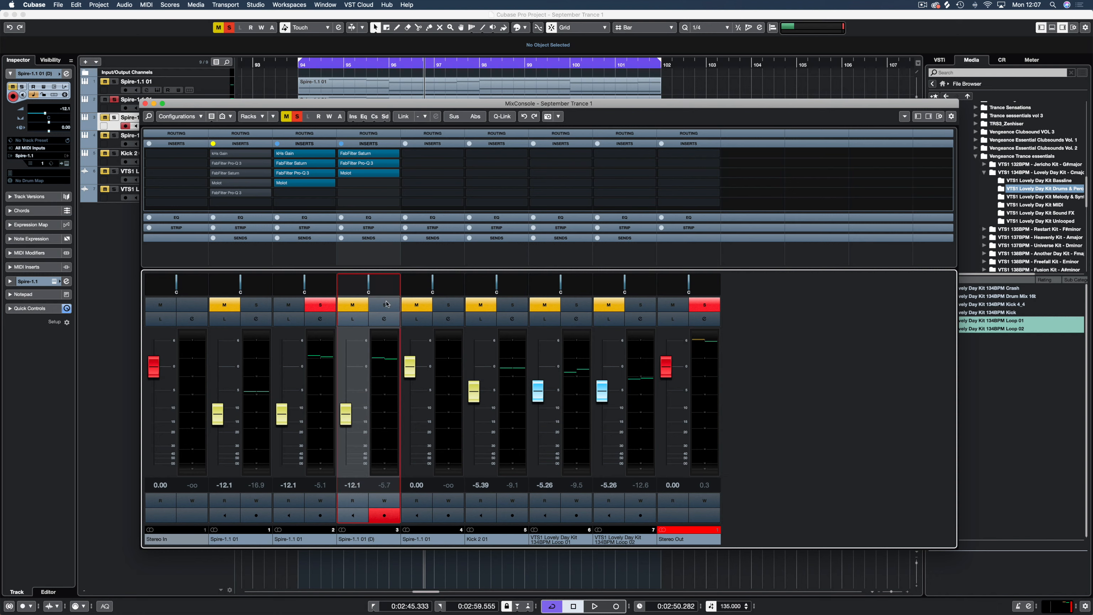
left_click(320, 304)
key("space")
left_click(327, 308)
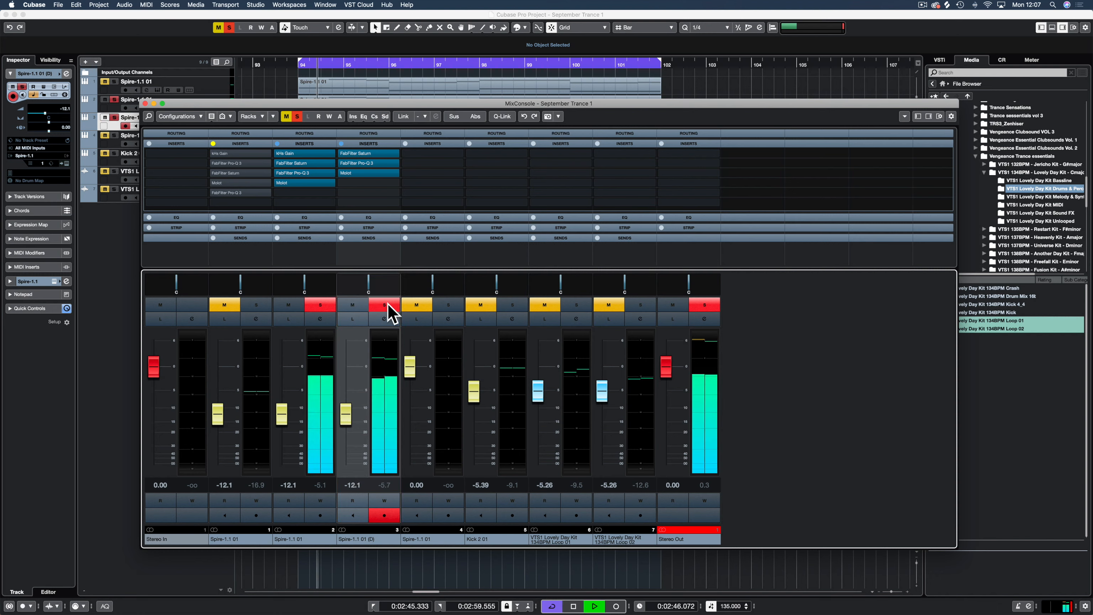
left_click(391, 308)
left_click(327, 308)
left_click(390, 308)
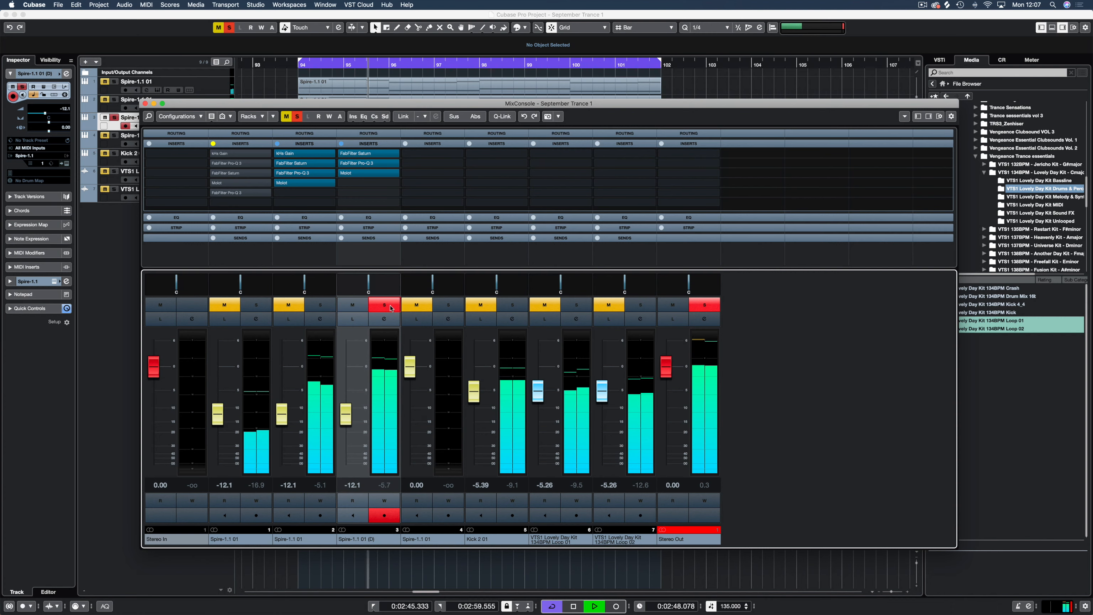
left_click(391, 308)
key("space")
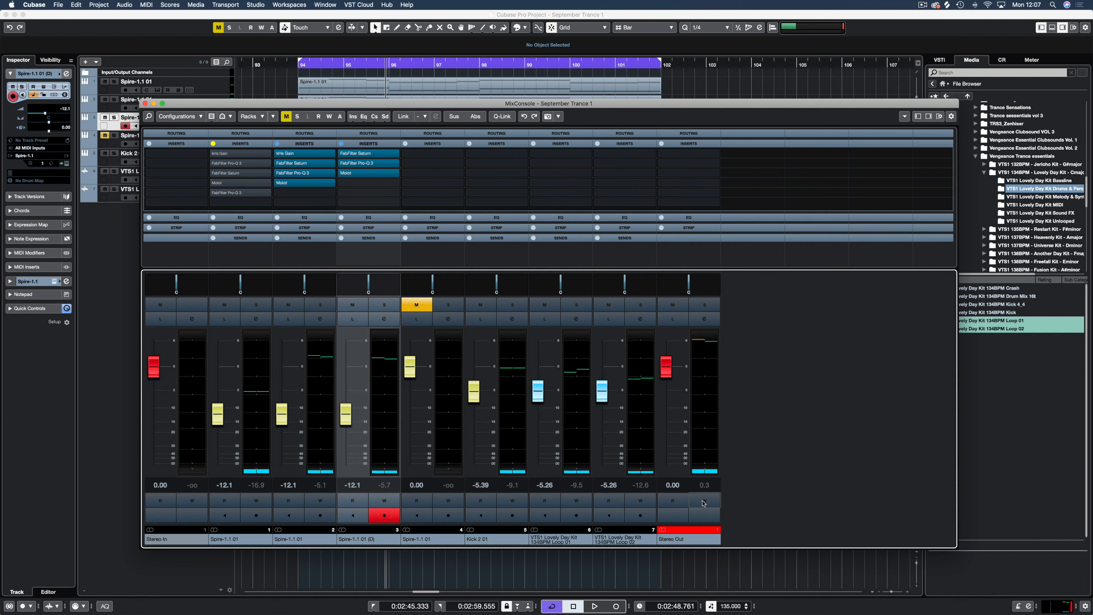
Step: Reset the Stereo Out peak meter and measure the output peaks of the third and second Spire channels in separate solo playback
left_click(695, 530)
left_click(379, 305)
key("space")
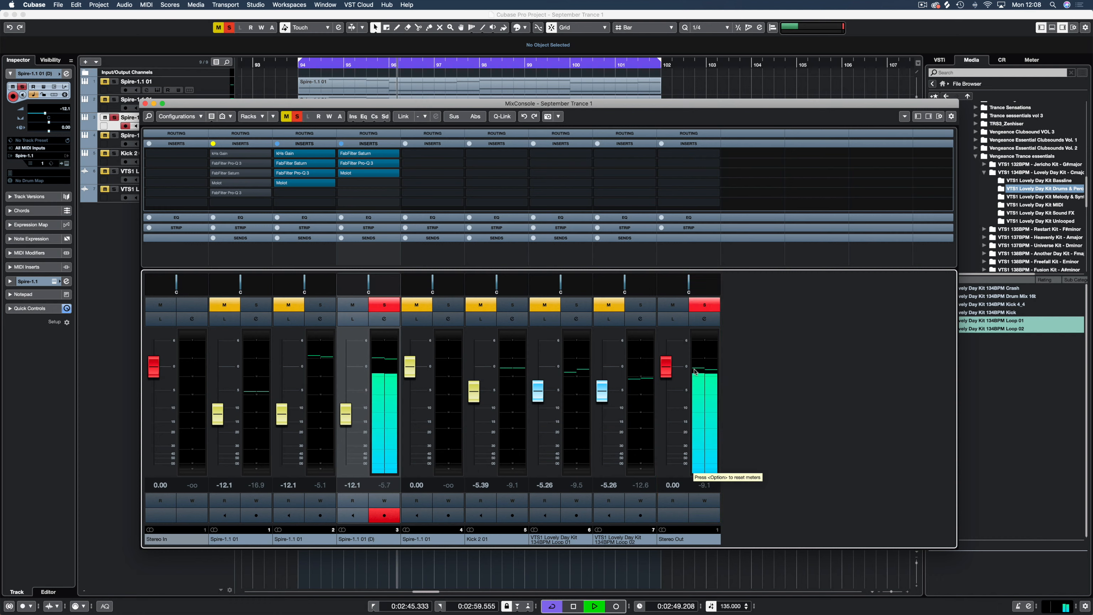
key("space")
left_click(382, 307)
left_click(319, 305)
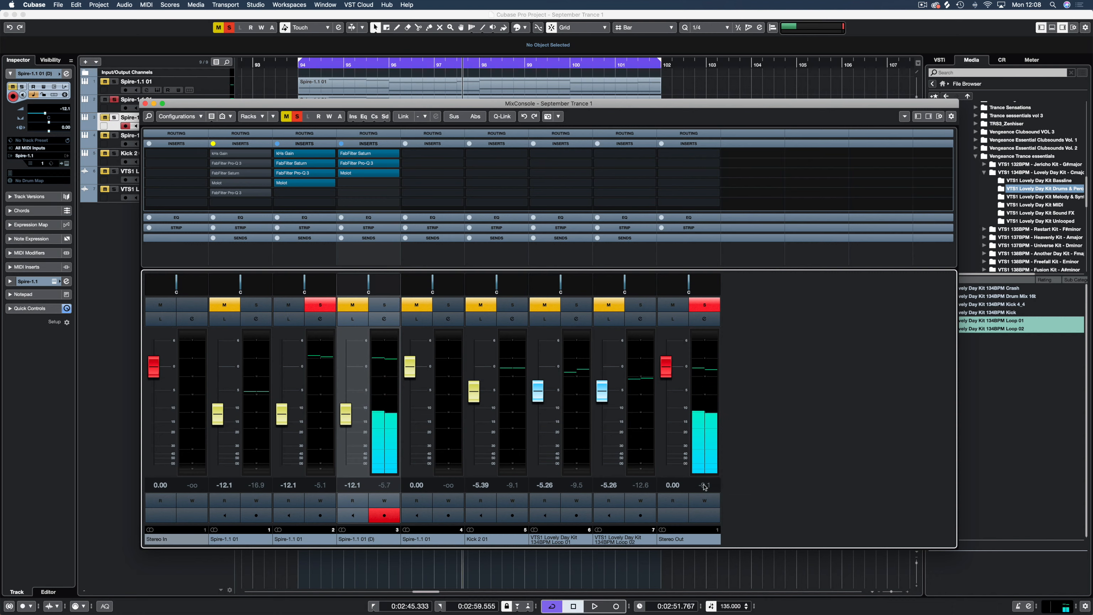
key("space")
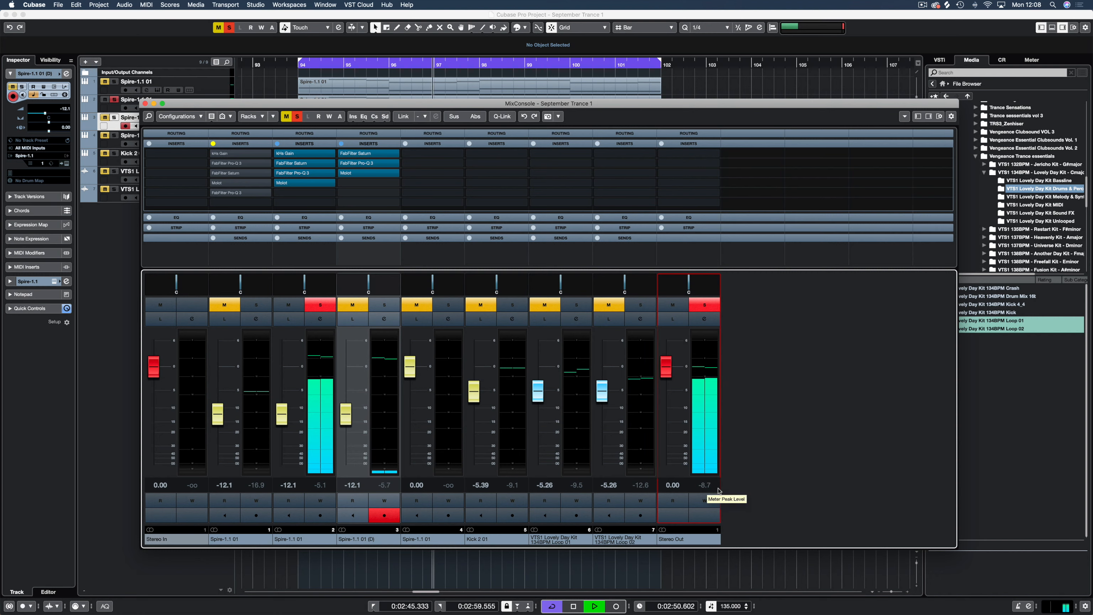
key("space")
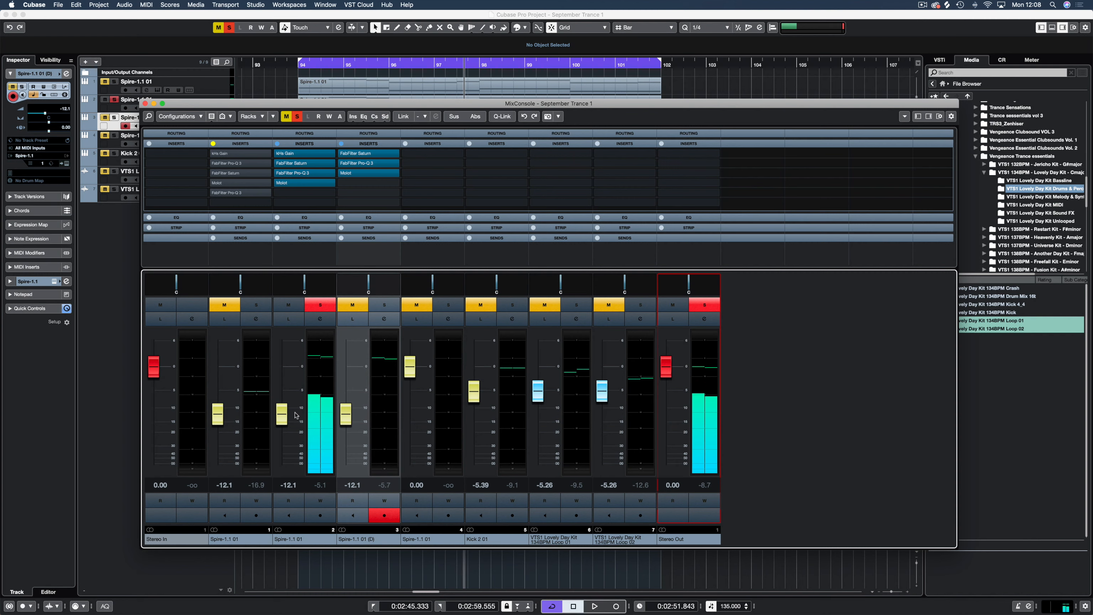
left_click(323, 304)
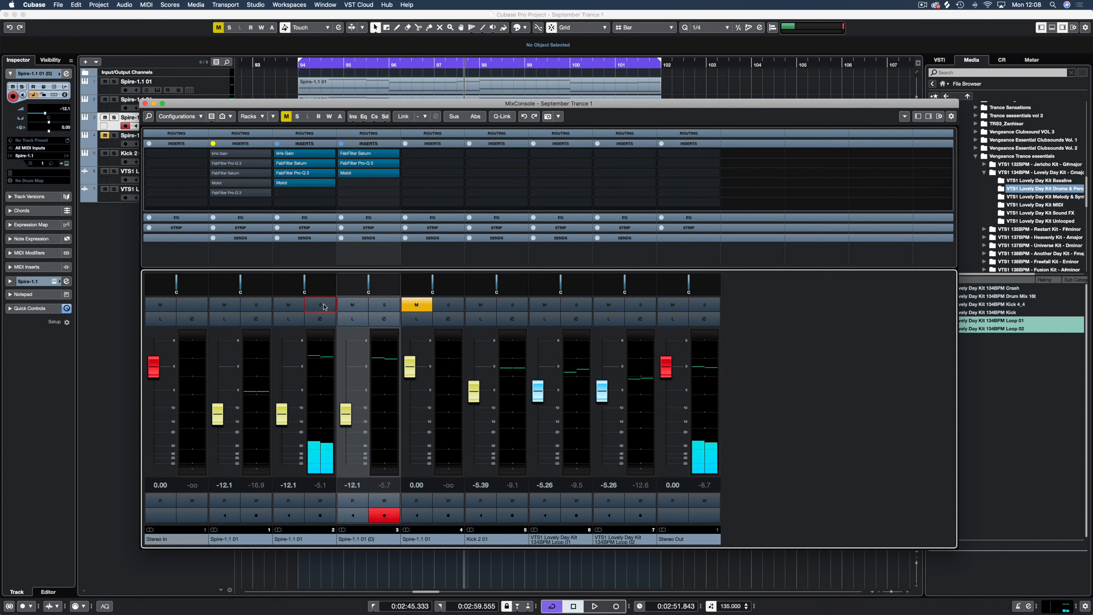
Step: Raise the third Spire channel's fader to -11.7 dB
mouse_move(346, 164)
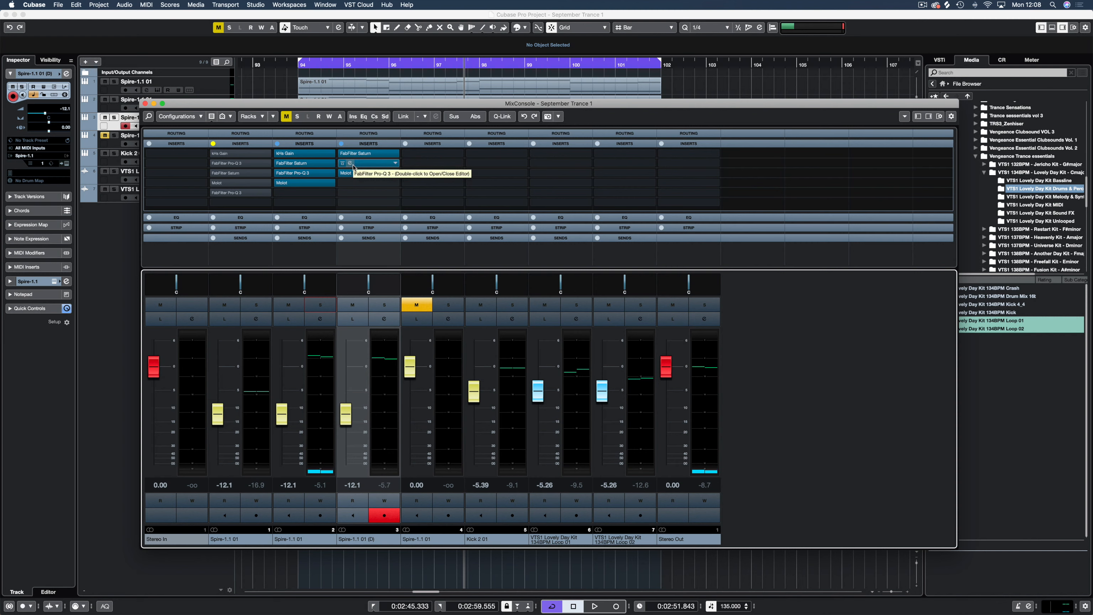
scroll(362, 385, "up", 2)
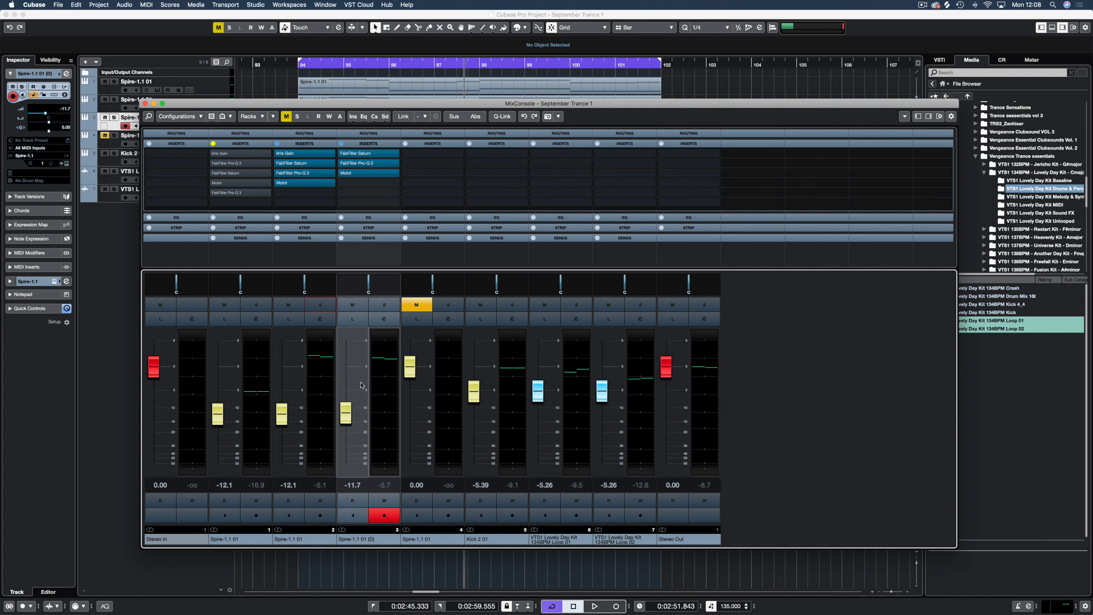
mouse_move(364, 187)
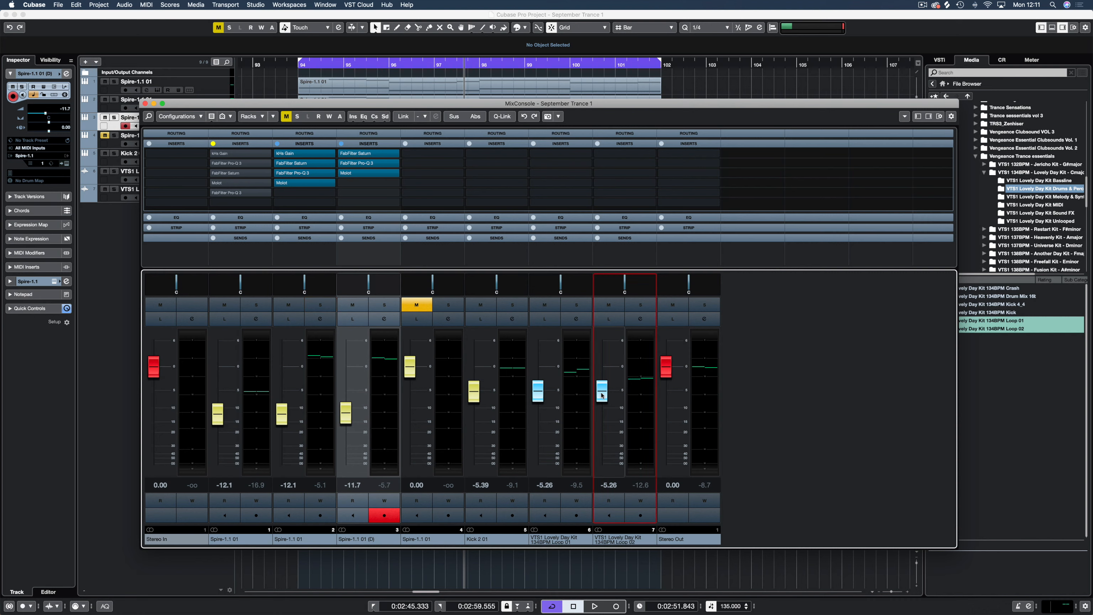
Step: Move the Lovely Day Kit 134BPM Loop 02 fader in fine and coarse amounts, leaving it at -4.89 dB
left_click_drag(602, 395, 602, 395)
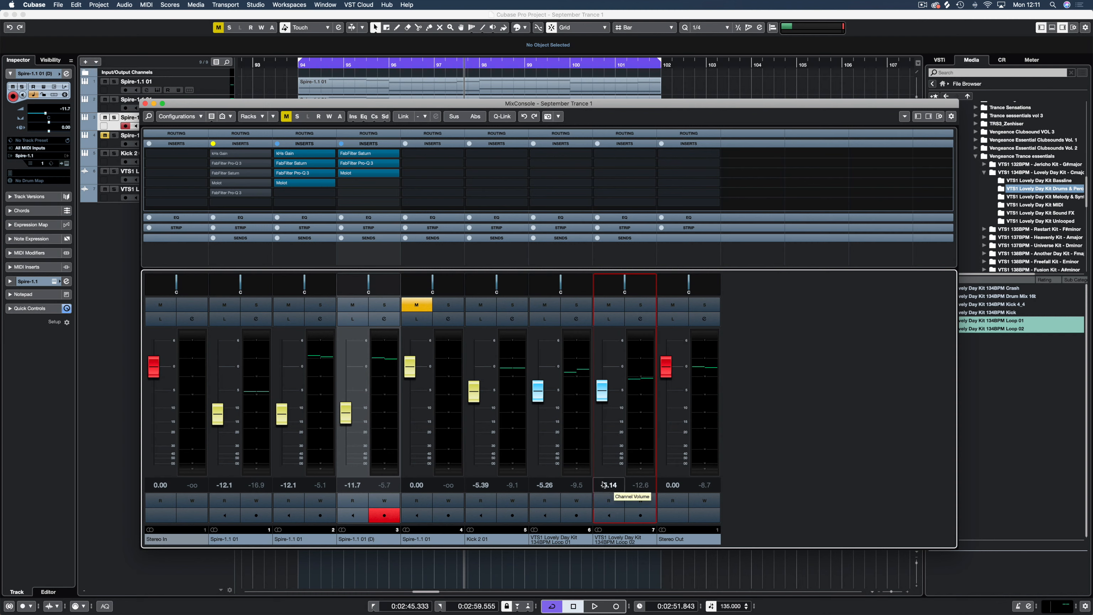
scroll(602, 395, "up", 1)
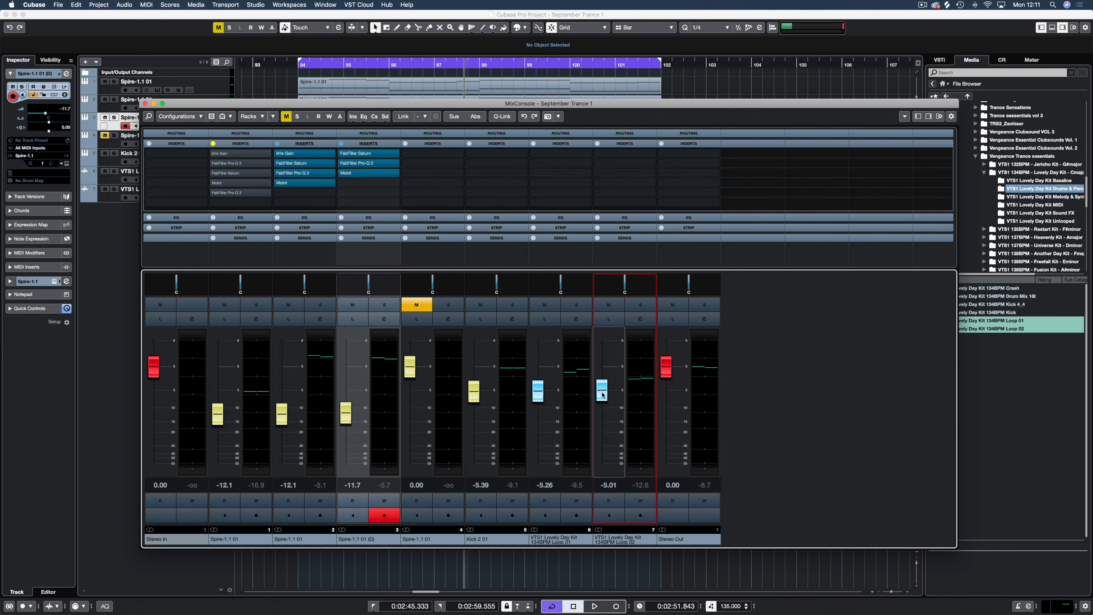
scroll(602, 395, "up", 1)
scroll(602, 395, "down", 1)
left_click_drag(601, 395, 603, 369)
left_click_drag(603, 368, 603, 447)
left_click_drag(603, 446, 595, 395)
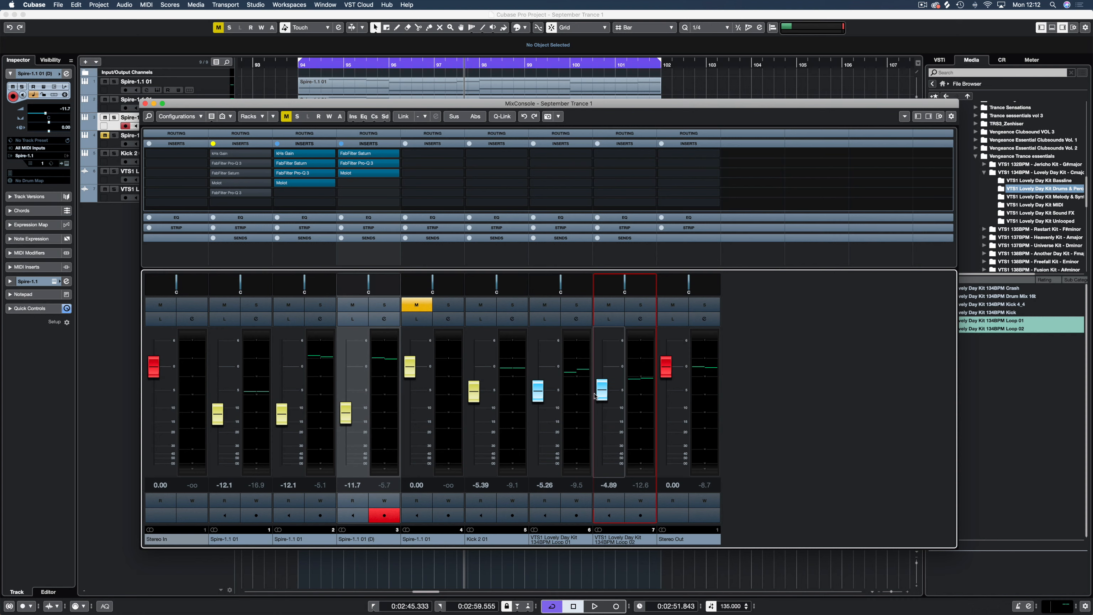